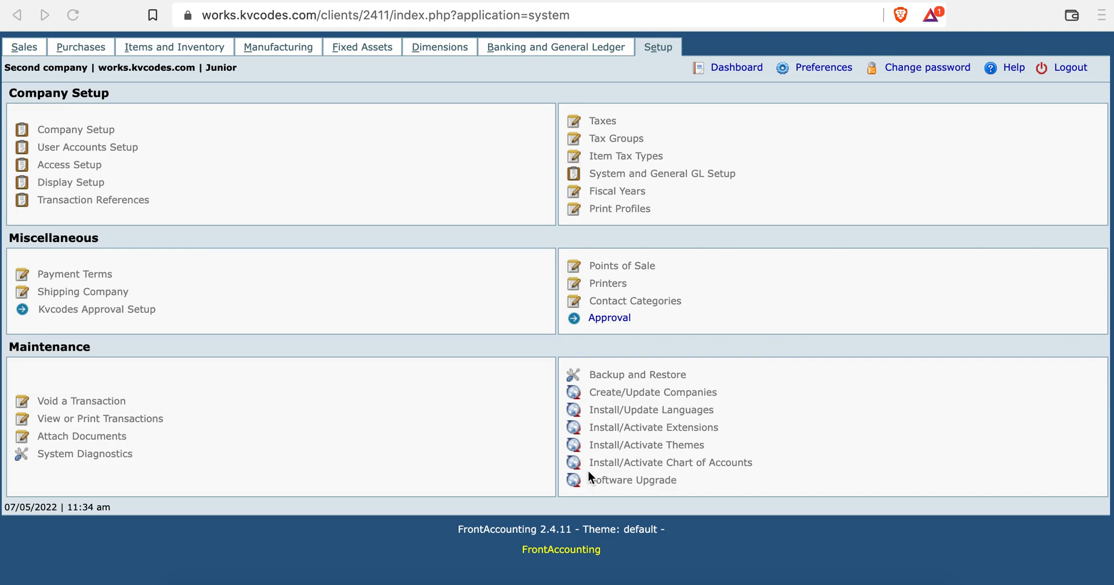
Switch to the Administrator's Chrome window showing Kvcodes Approval Setup.
{"action": "key", "text": "super+Tab"}
{"action": "key", "text": "super+Tab"}
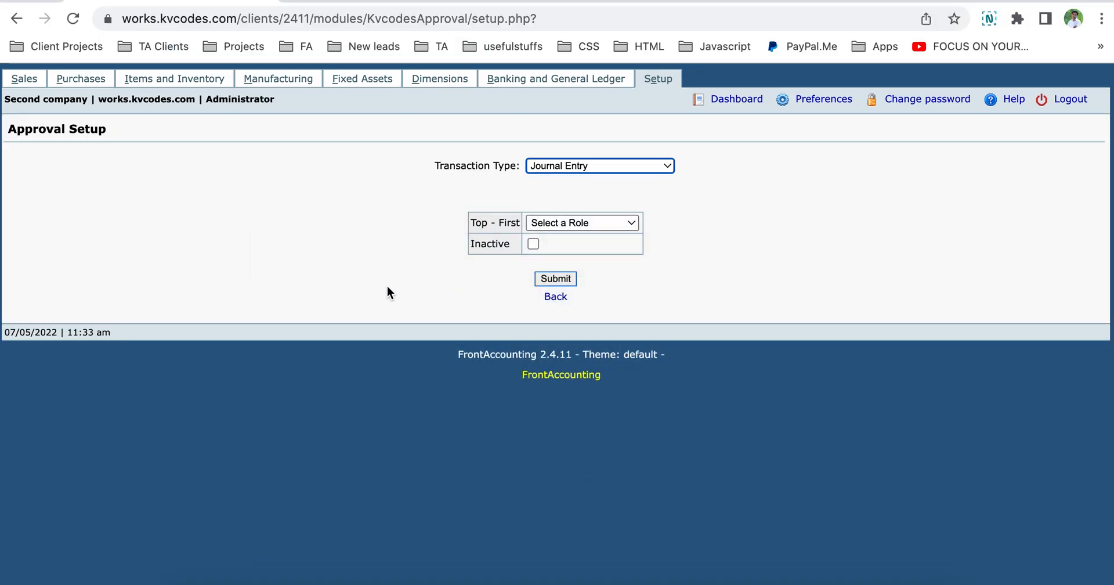
Review the Administrator, Junior and Senior accounts in User Accounts Setup, then return to Setup.
{"action": "left_click", "coordinate": [658, 81]}
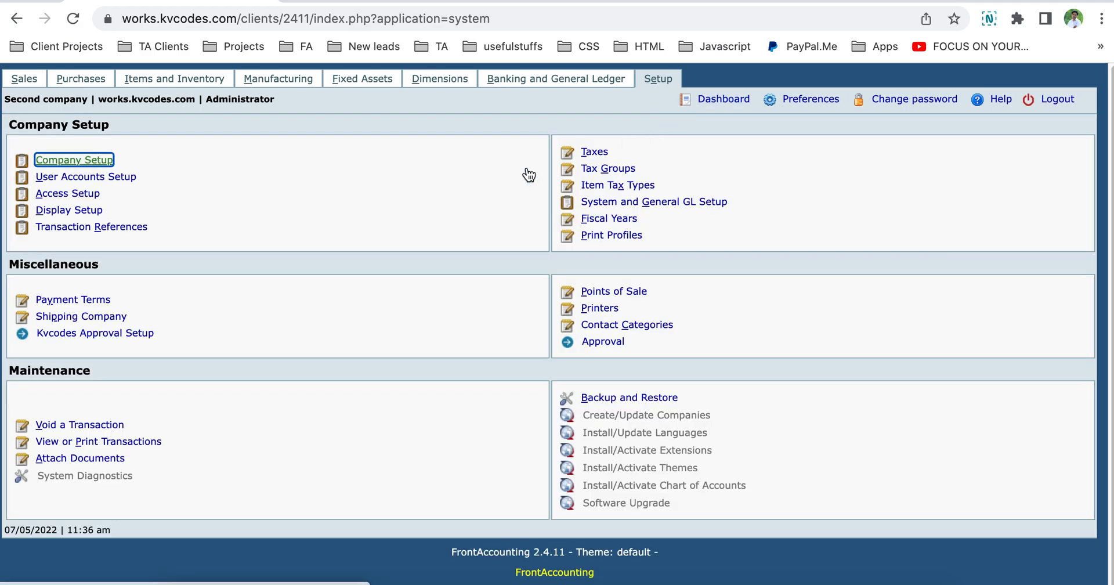
{"action": "left_click", "coordinate": [88, 178]}
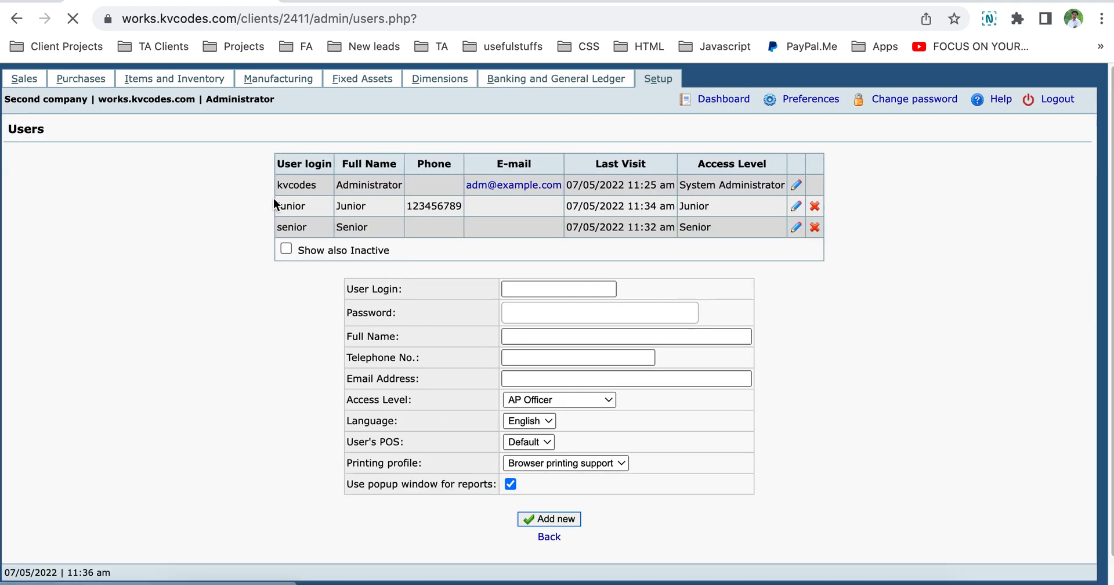
{"action": "double_click", "coordinate": [297, 185]}
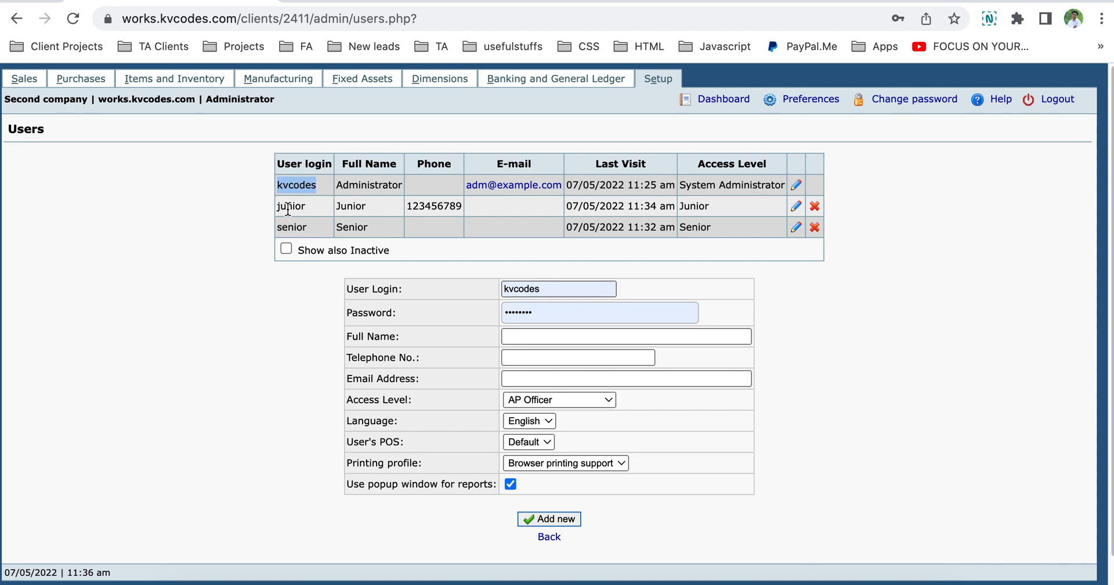
{"action": "double_click", "coordinate": [291, 206]}
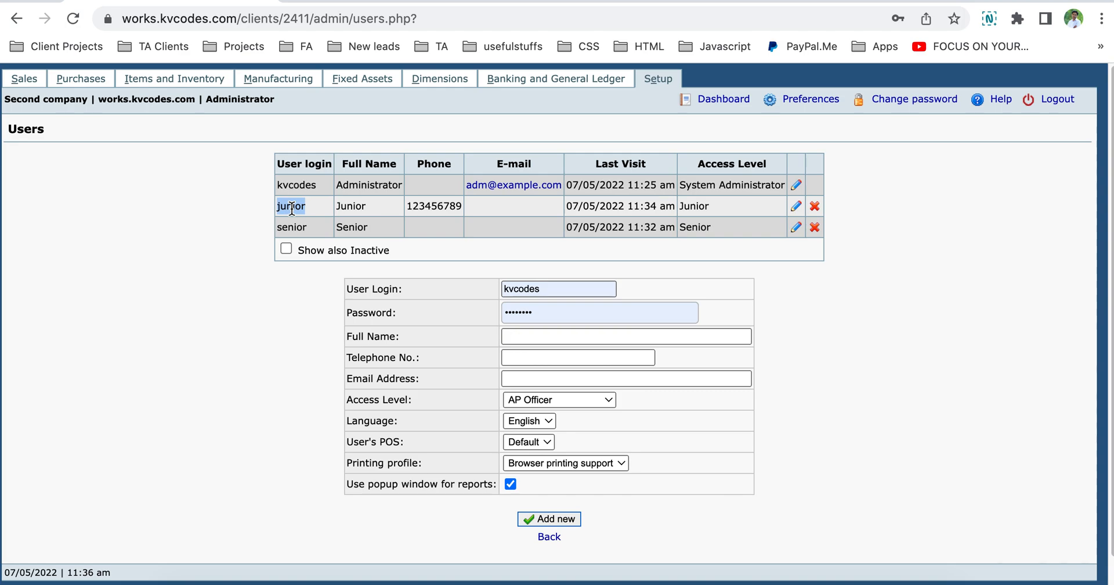
{"action": "double_click", "coordinate": [291, 226]}
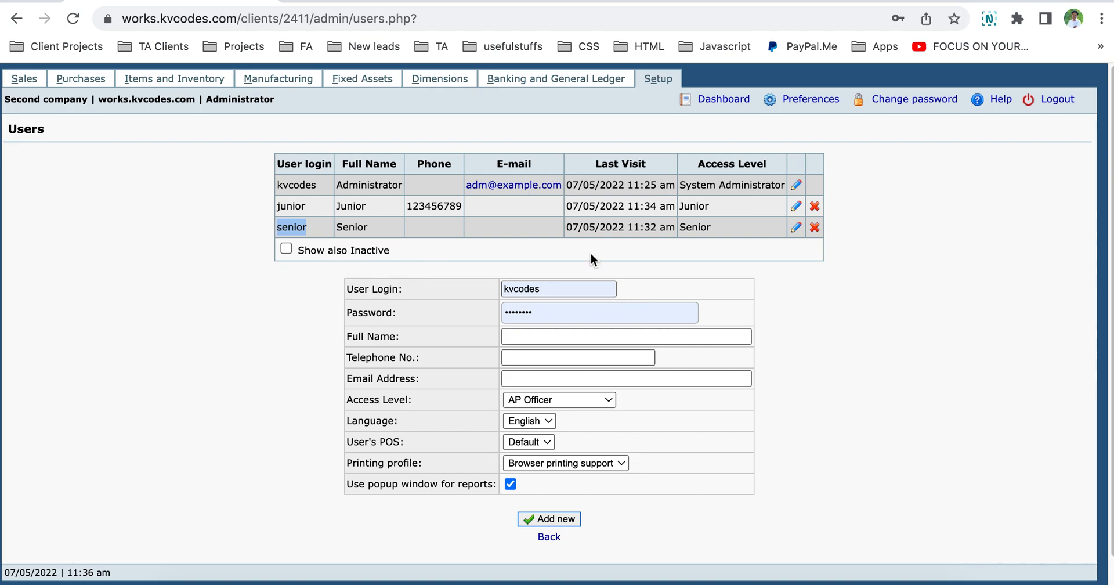
{"action": "left_click", "coordinate": [660, 82]}
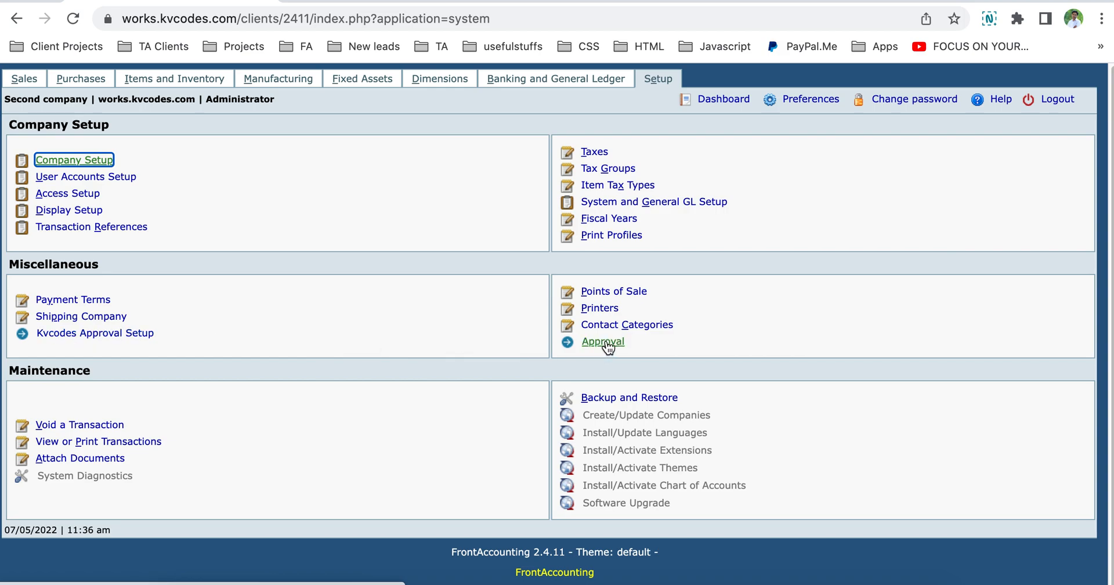
For Sales Invoice, save System Administrator as the Top-First approver in Kvcodes Approval Setup.
{"action": "left_click", "coordinate": [141, 336]}
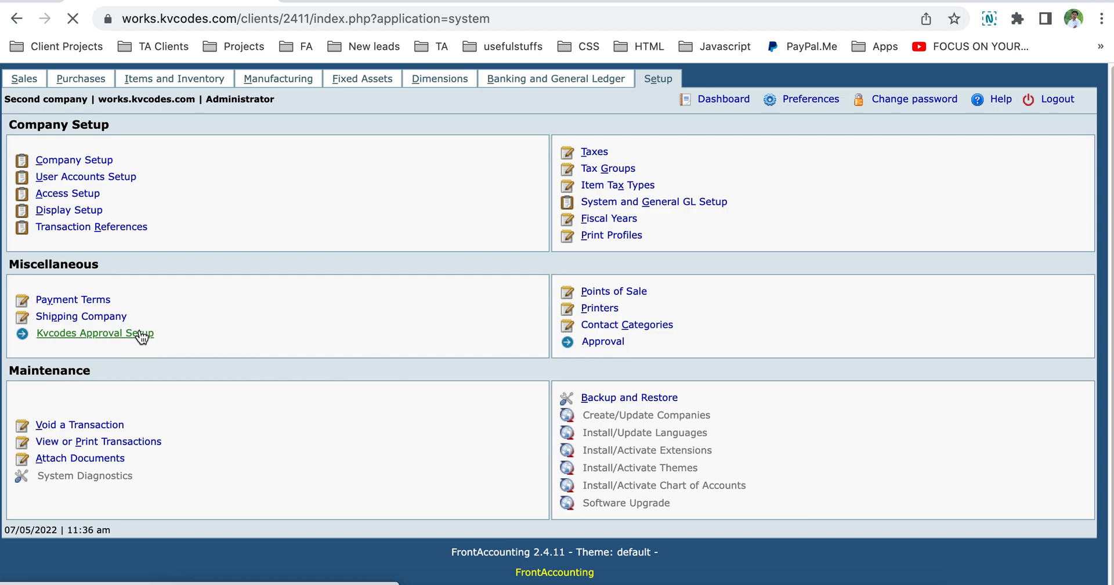
{"action": "left_click", "coordinate": [555, 165]}
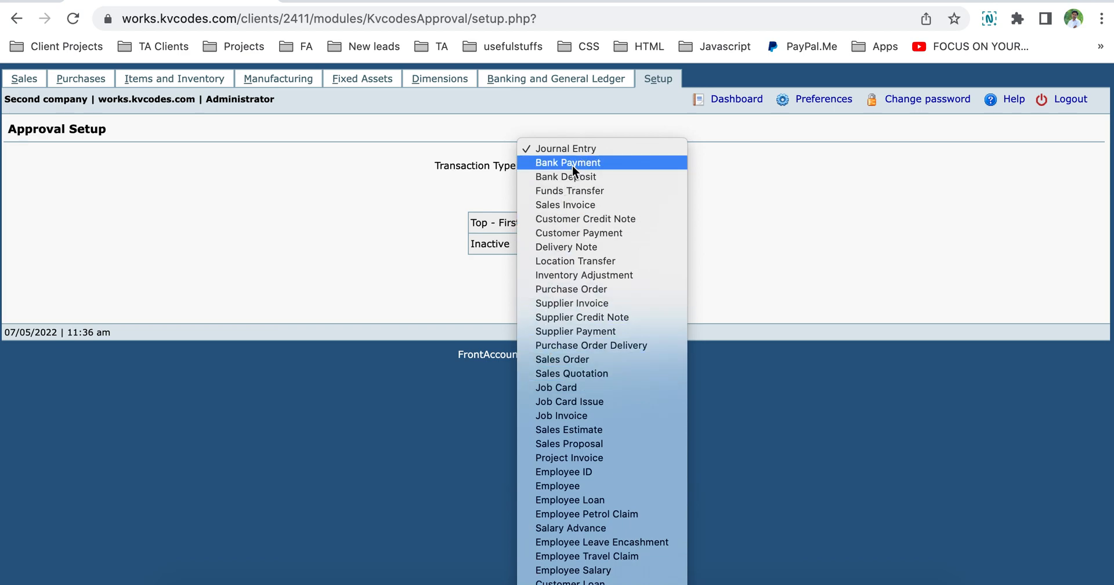
{"action": "left_click", "coordinate": [588, 204]}
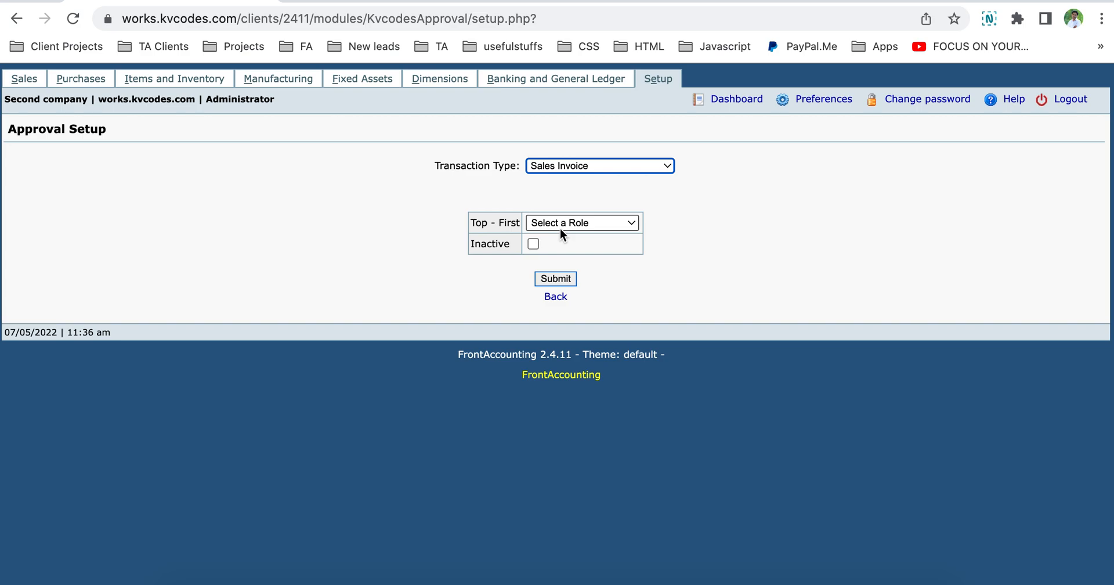
{"action": "left_click", "coordinate": [562, 226]}
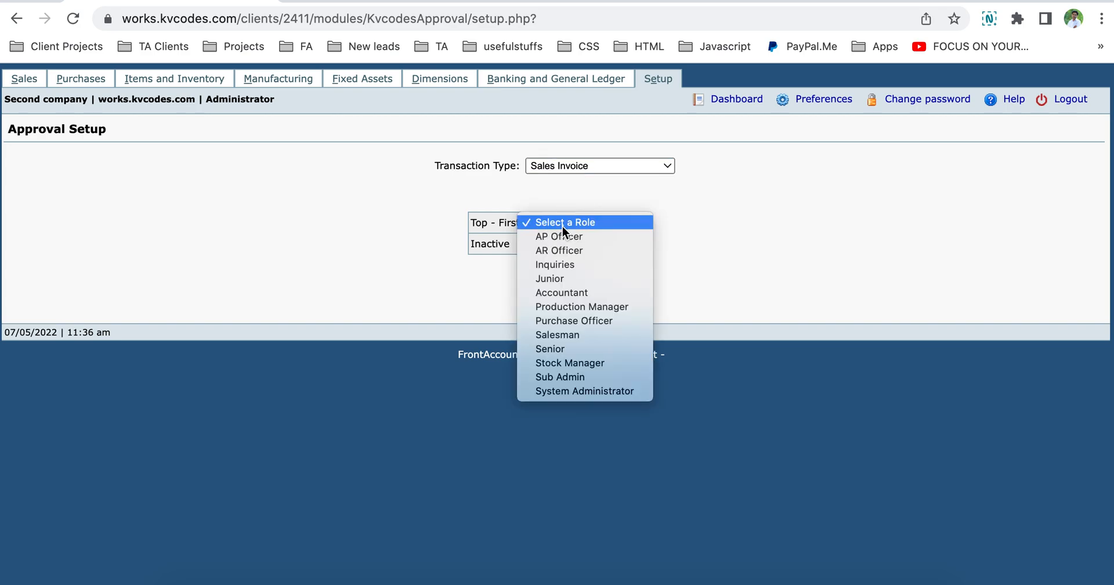
{"action": "left_click", "coordinate": [580, 388]}
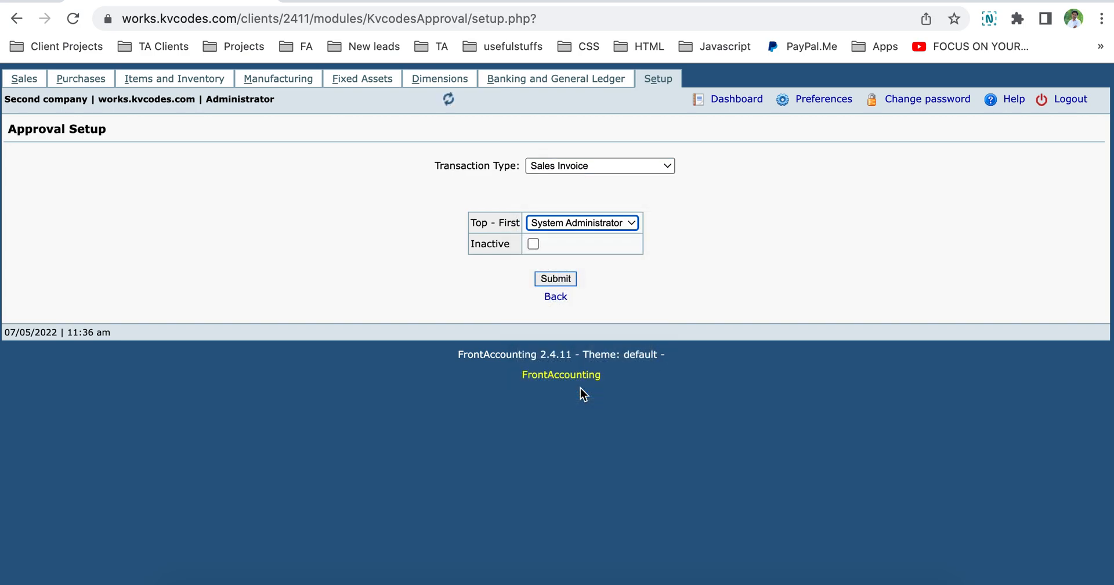
{"action": "left_click", "coordinate": [567, 279]}
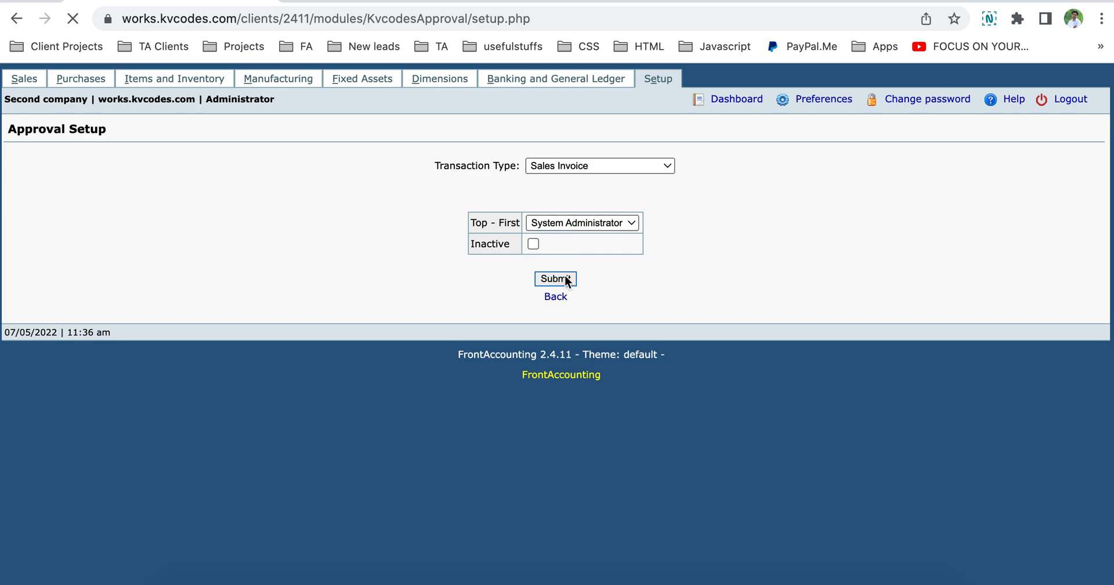
{"action": "left_click", "coordinate": [567, 276]}
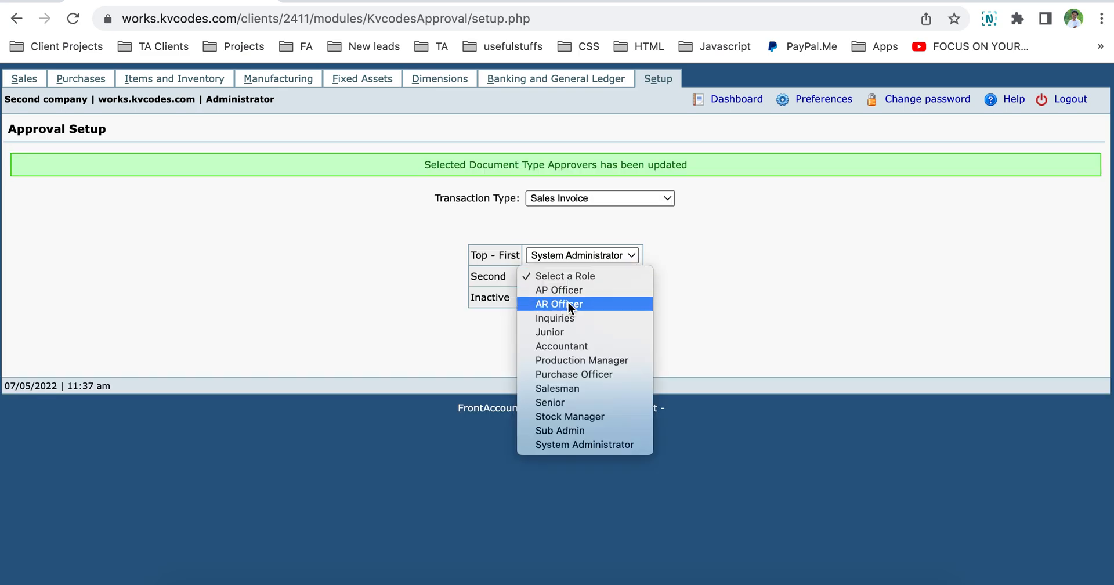
Save Senior as second and Junior as third Sales Invoice approvers.
{"action": "left_click", "coordinate": [563, 403]}
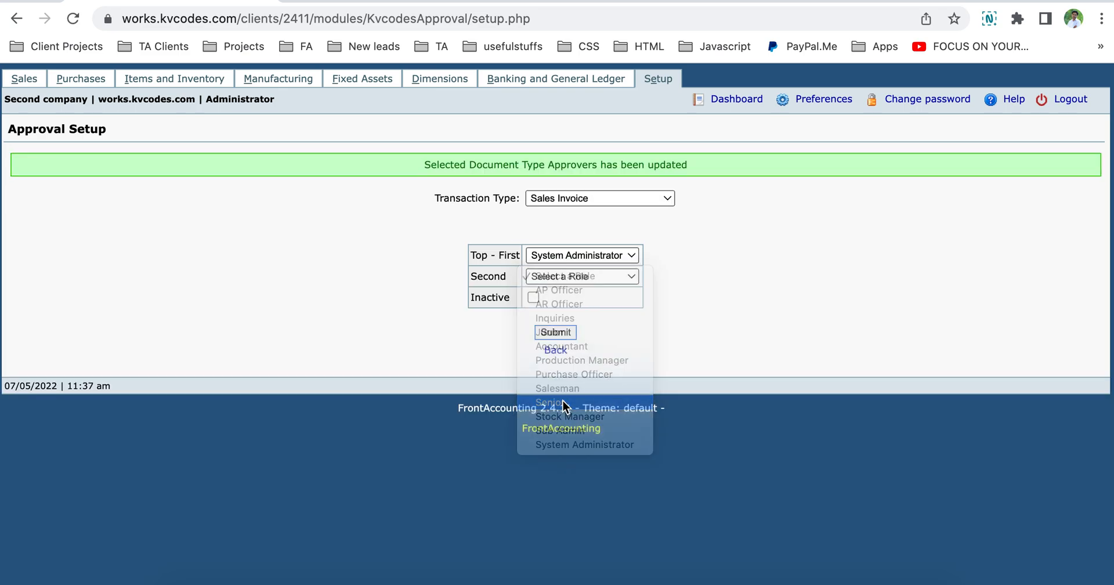
{"action": "left_click", "coordinate": [560, 304]}
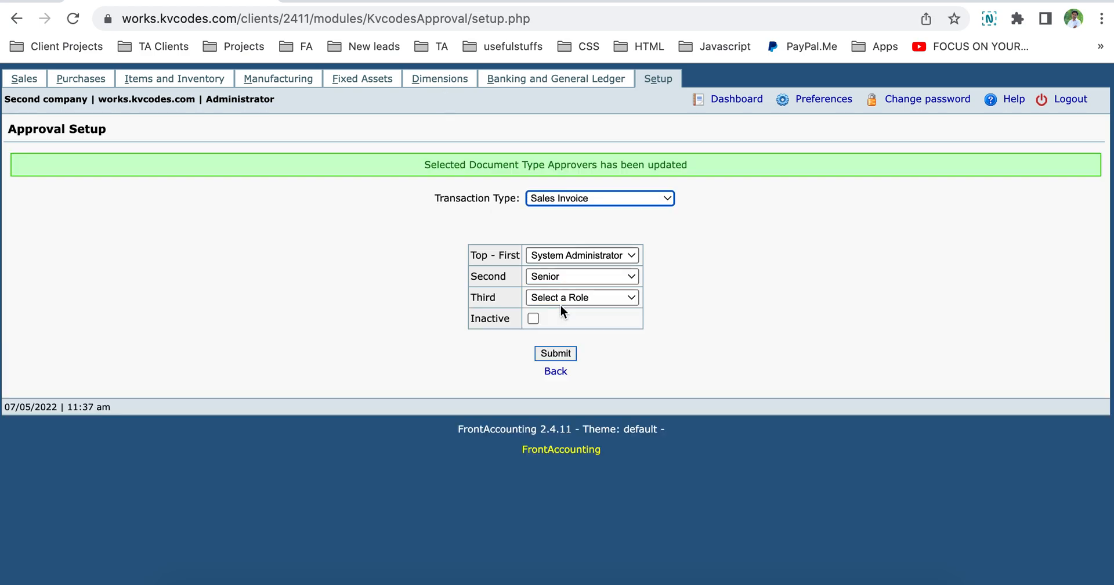
{"action": "left_click", "coordinate": [564, 297]}
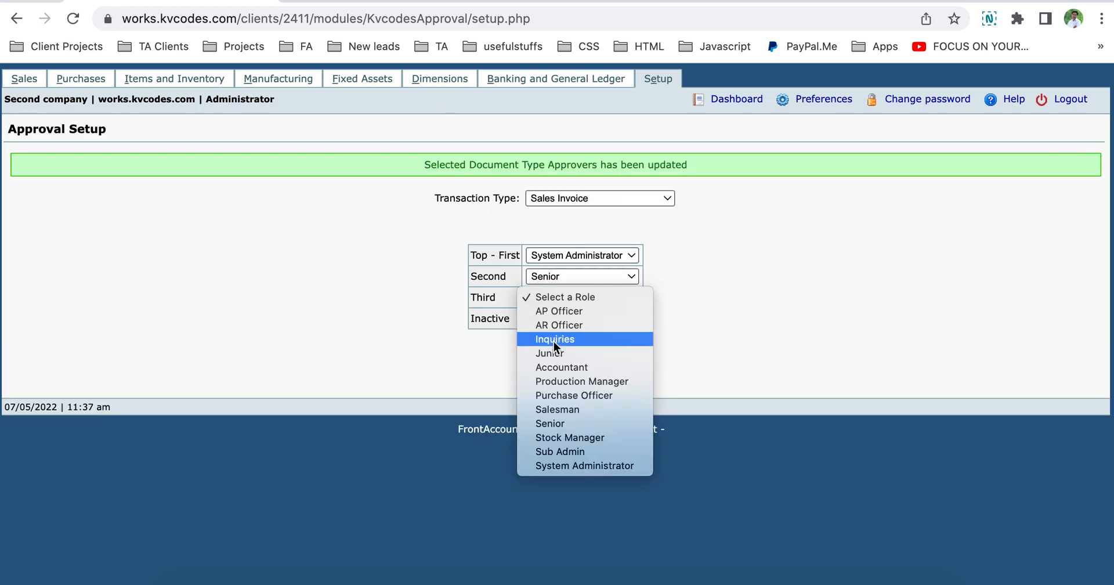
{"action": "left_click", "coordinate": [563, 353]}
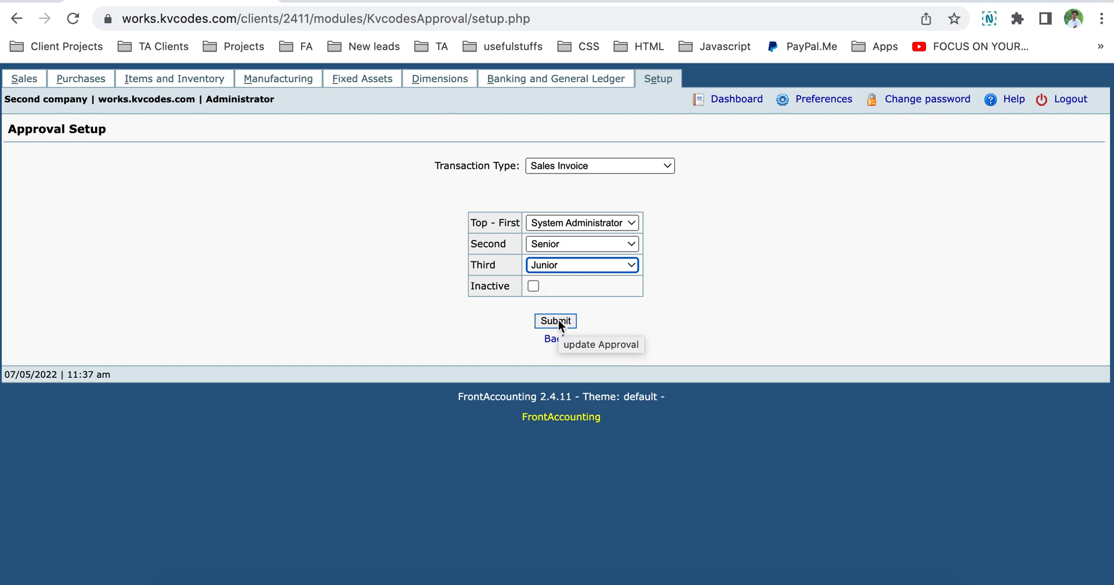
{"action": "left_click", "coordinate": [558, 322]}
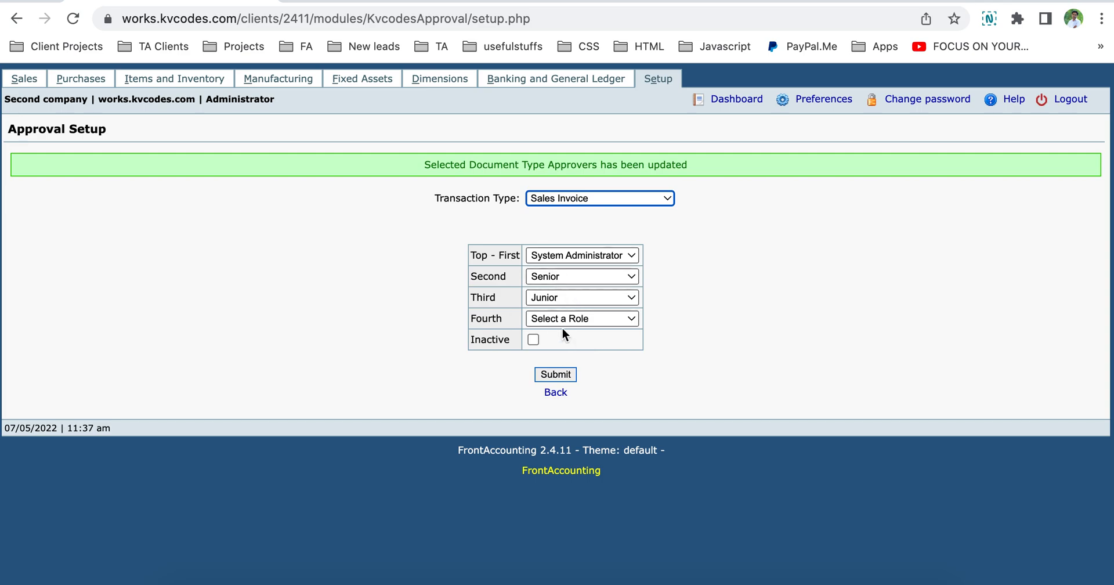
Leave the fourth approval level empty and switch to the Junior user's Brave window.
{"action": "left_click", "coordinate": [571, 319]}
{"action": "left_click", "coordinate": [451, 357]}
{"action": "double_click", "coordinate": [481, 318]}
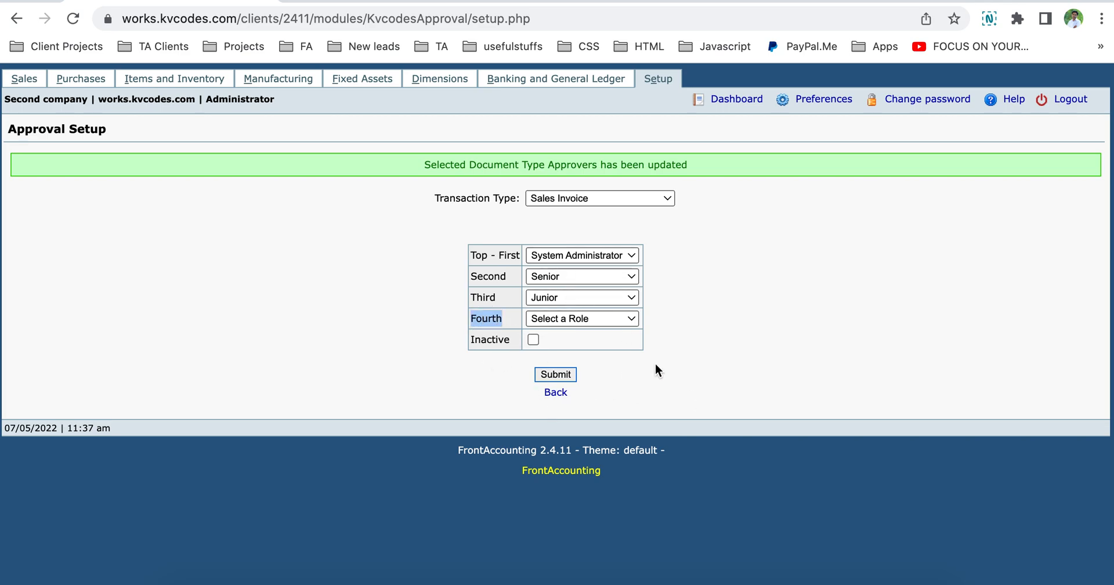
{"action": "left_click", "coordinate": [699, 340]}
{"action": "double_click", "coordinate": [490, 298]}
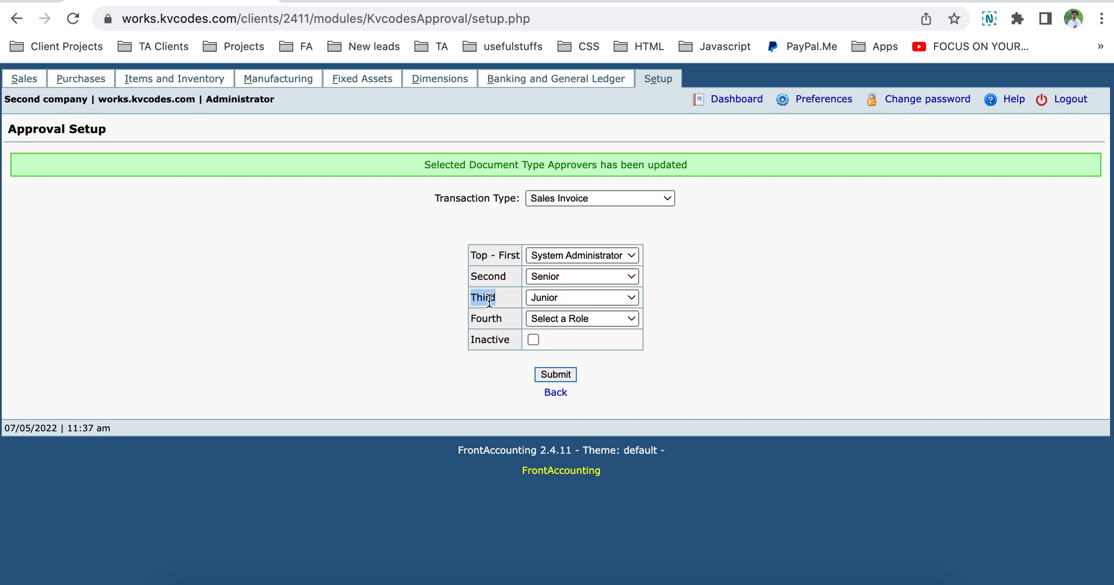
{"action": "key", "text": "super+Tab"}
{"action": "key", "text": "super+Tab"}
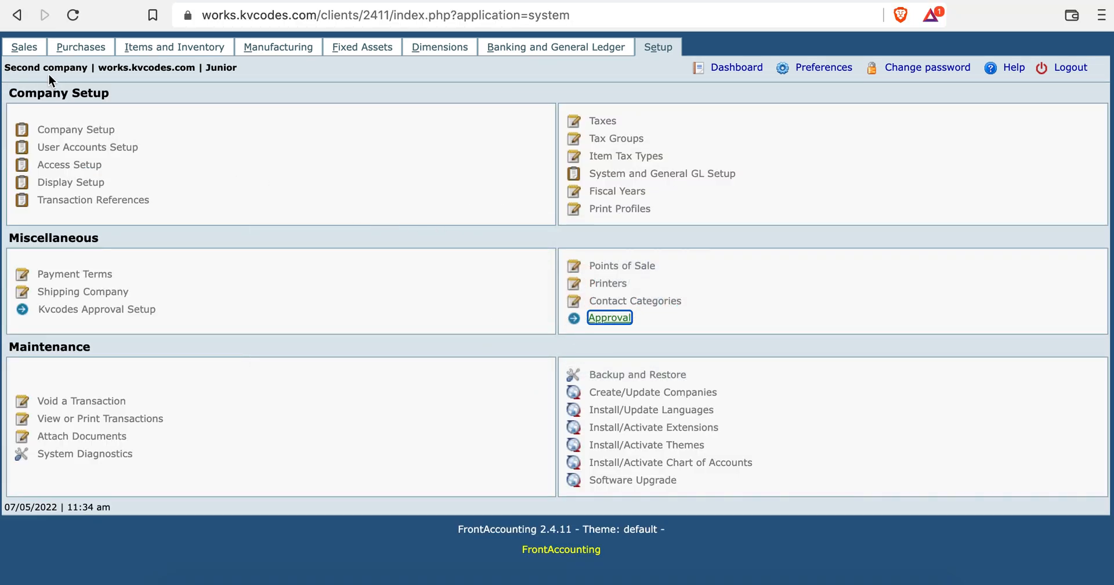
Start a new Direct Invoice as Junior, then recheck Sales Invoice in the admin's Approval Setup.
{"action": "left_click", "coordinate": [31, 54]}
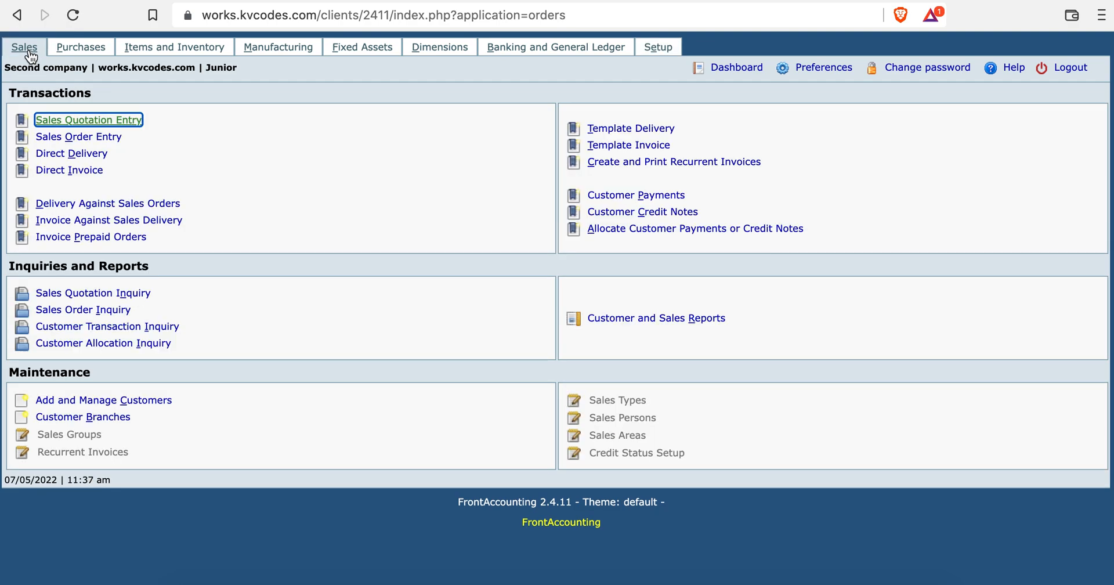
{"action": "left_click", "coordinate": [81, 170]}
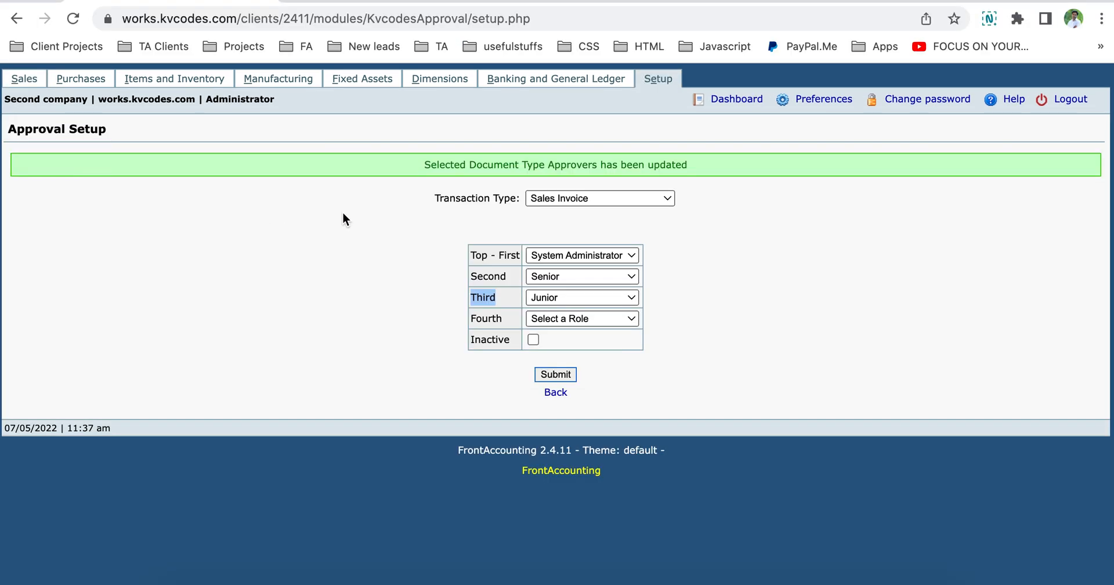
{"action": "left_click", "coordinate": [553, 197]}
{"action": "left_click", "coordinate": [543, 200]}
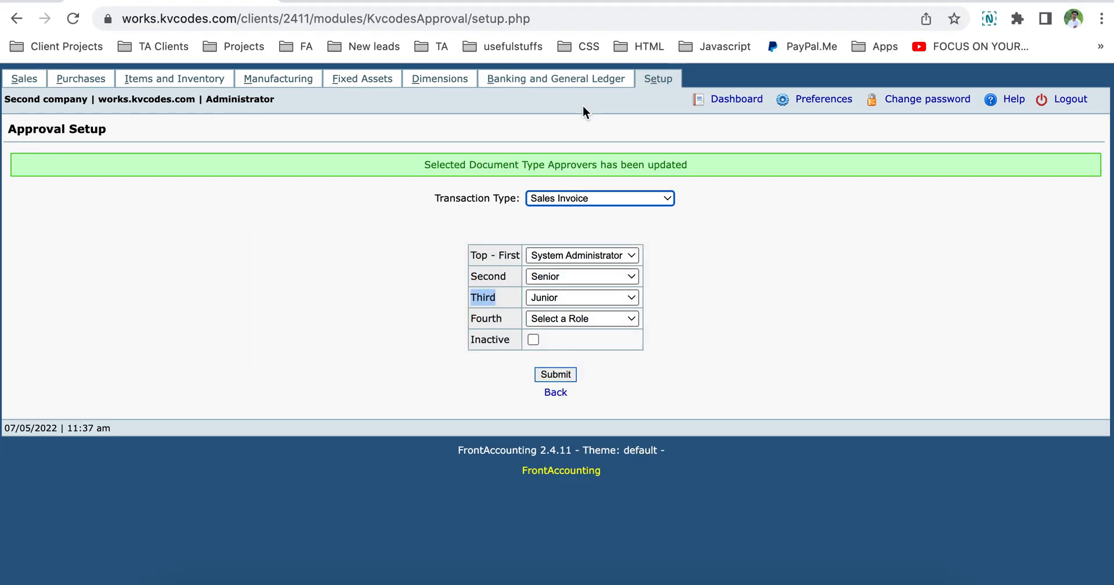
Add the 01/01/2022–12/31/2022 fiscal year.
{"action": "left_click", "coordinate": [660, 87]}
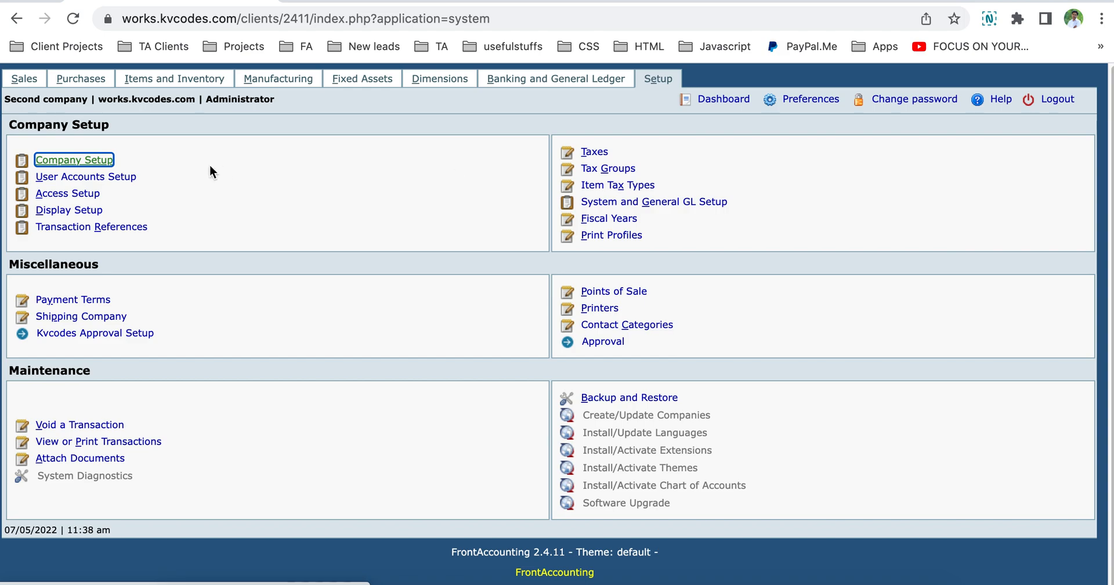
{"action": "left_click", "coordinate": [96, 166]}
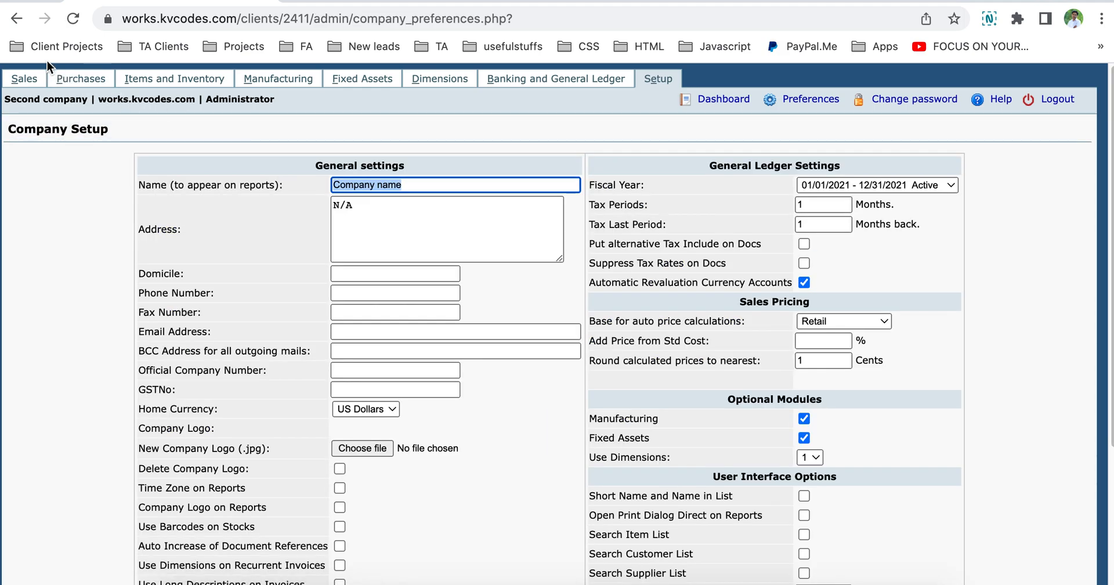
{"action": "left_click", "coordinate": [16, 23]}
{"action": "left_click", "coordinate": [615, 224]}
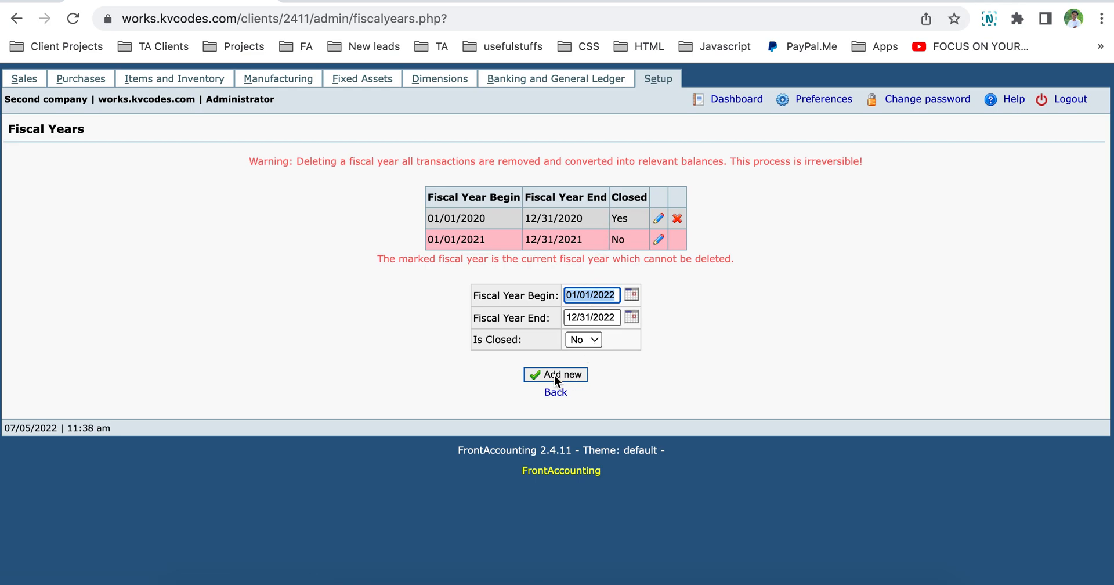
{"action": "left_click", "coordinate": [555, 375]}
Make 2022 the company's active fiscal year in Company Setup, then return to Junior's invoice.
{"action": "left_click", "coordinate": [658, 79]}
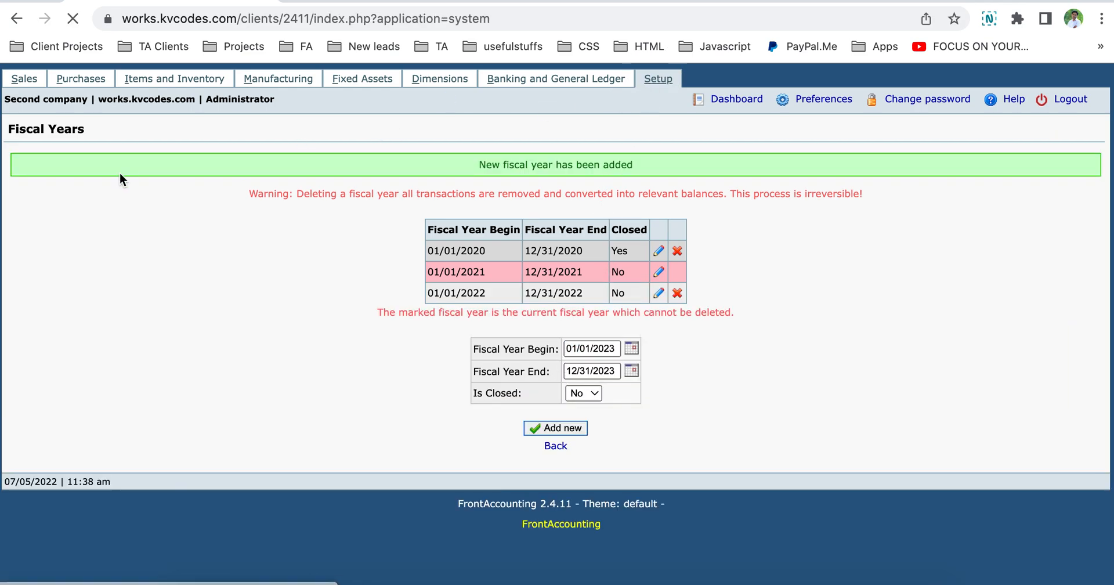
{"action": "left_click", "coordinate": [108, 162]}
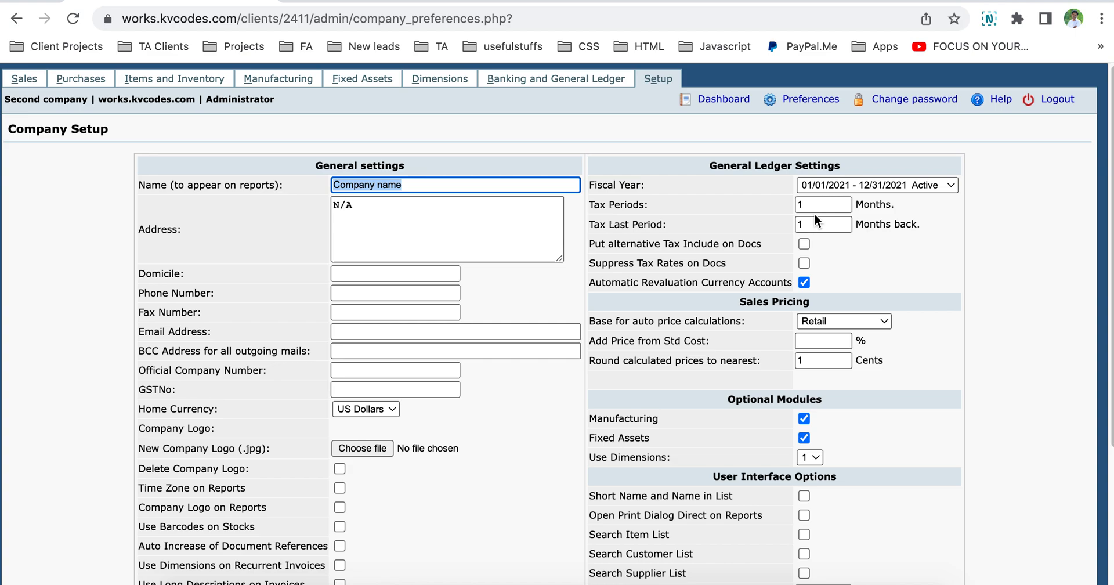
{"action": "left_click", "coordinate": [880, 187]}
{"action": "left_click", "coordinate": [879, 199]}
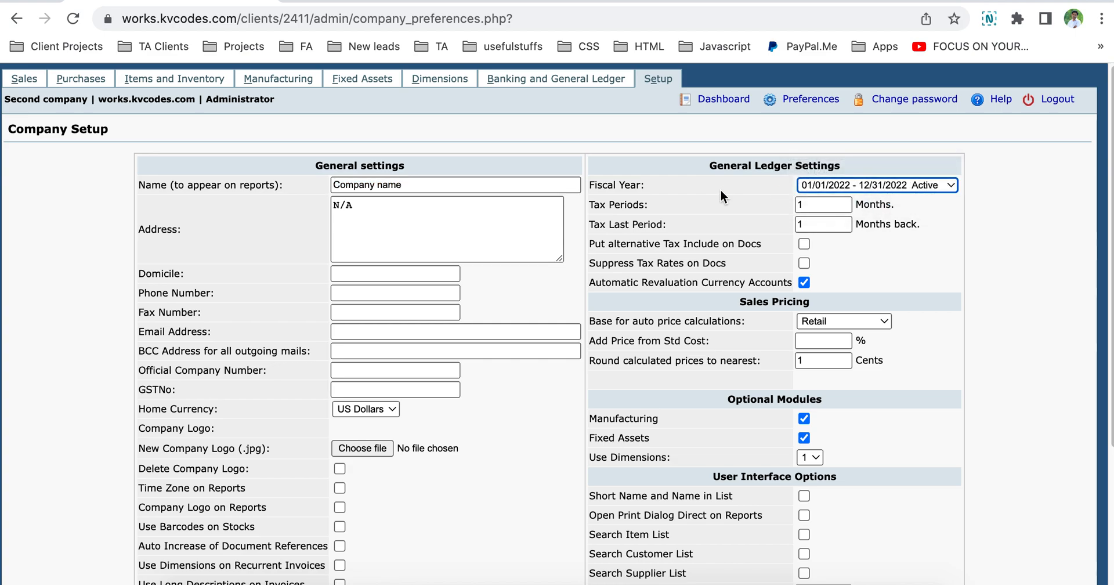
{"action": "scroll", "coordinate": [599, 361], "scroll_direction": "down", "scroll_amount": 1}
{"action": "scroll", "coordinate": [599, 361], "scroll_direction": "down", "scroll_amount": 5}
{"action": "left_click", "coordinate": [548, 444]}
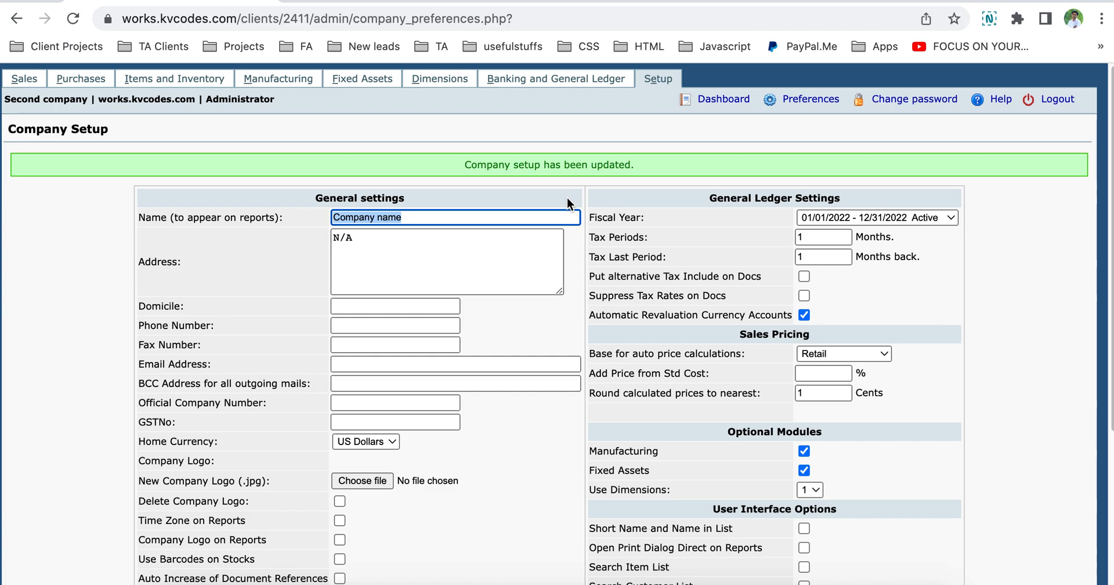
{"action": "key", "text": "super+Tab"}
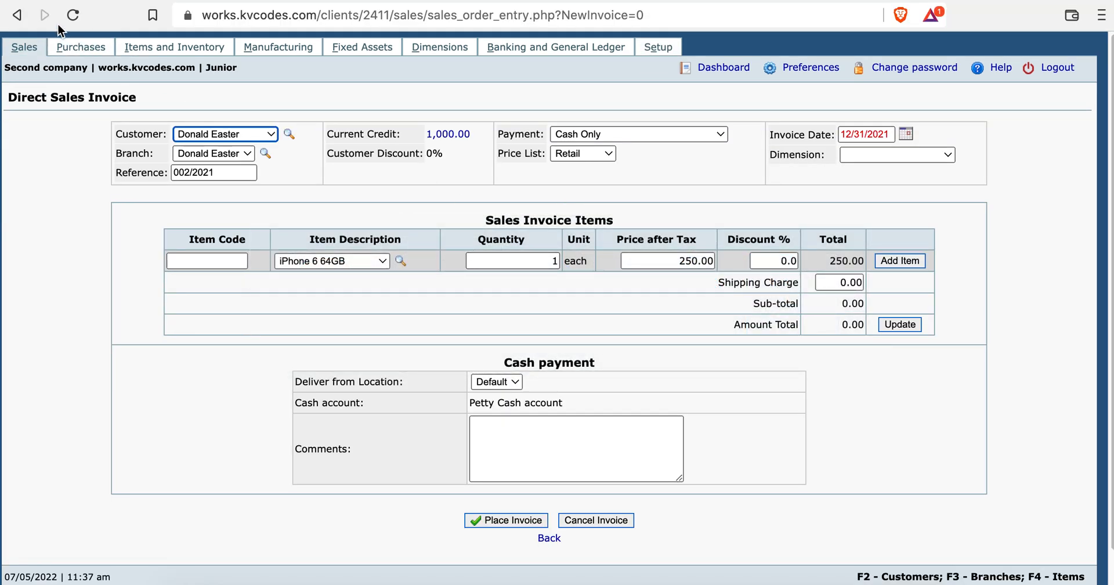
Refresh the invoice to 2022, add one iPhone 6 64GB at 250.00, due end of following month.
{"action": "left_click", "coordinate": [74, 15]}
{"action": "left_click", "coordinate": [882, 262]}
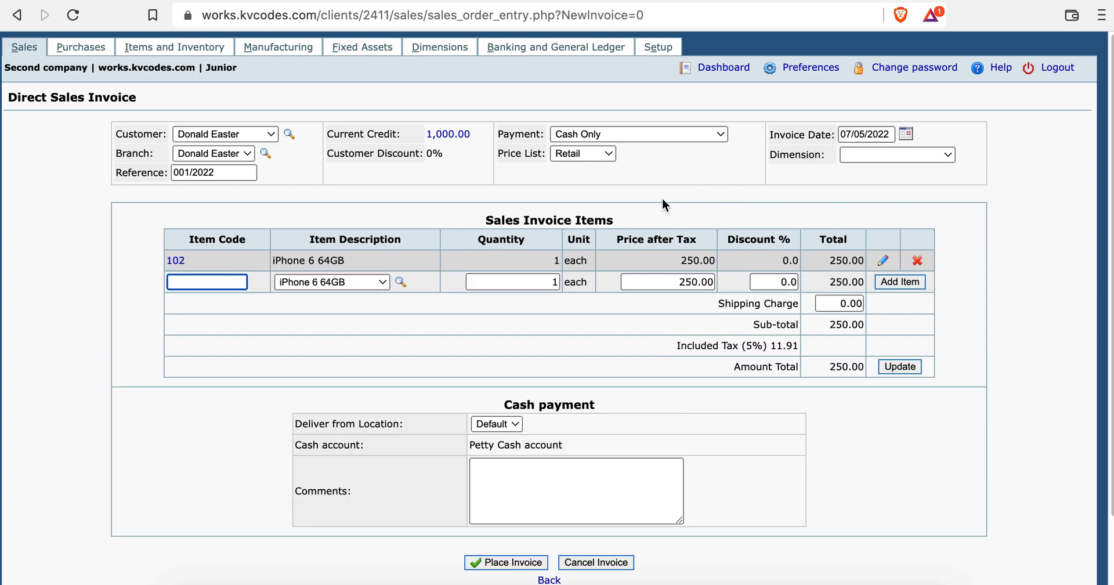
{"action": "left_click", "coordinate": [659, 136]}
{"action": "left_click", "coordinate": [648, 157]}
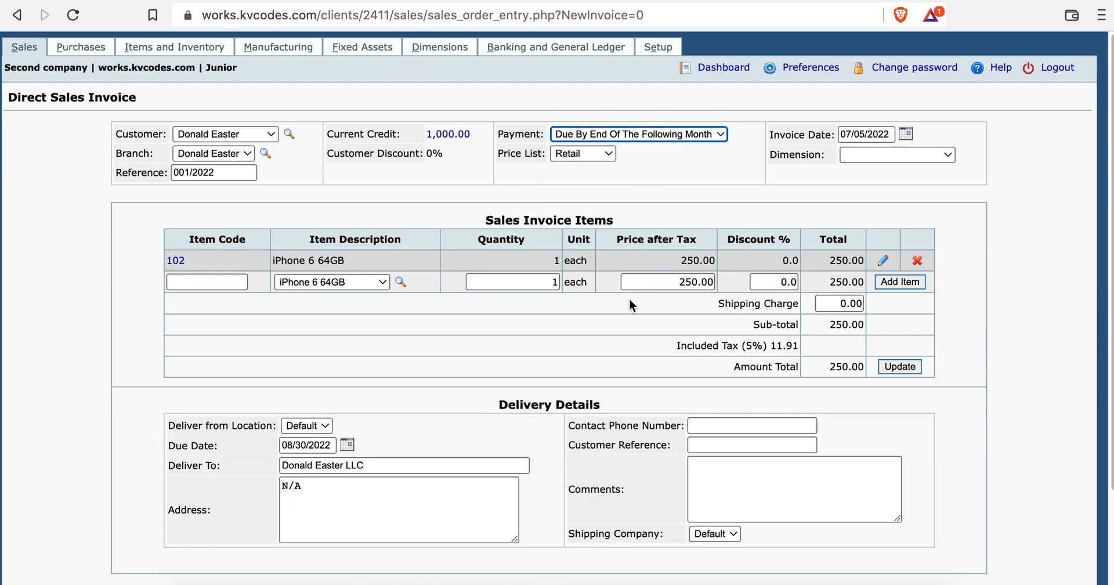
{"action": "scroll", "coordinate": [627, 302], "scroll_direction": "down", "scroll_amount": 3}
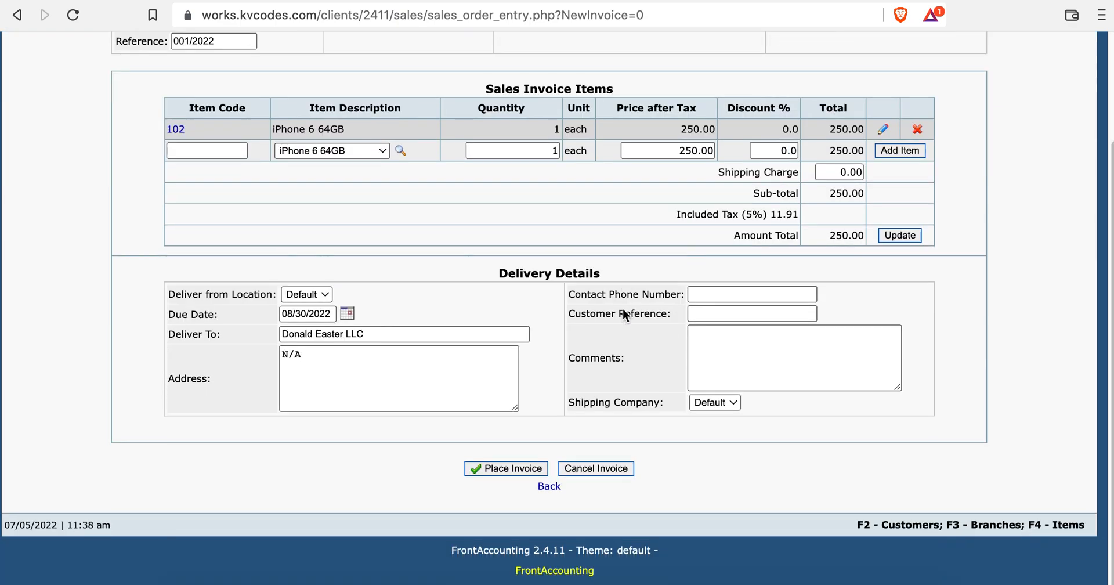
Place the invoice and check its pending Second and Top-First approvals in the invoice preview.
{"action": "left_click", "coordinate": [520, 470]}
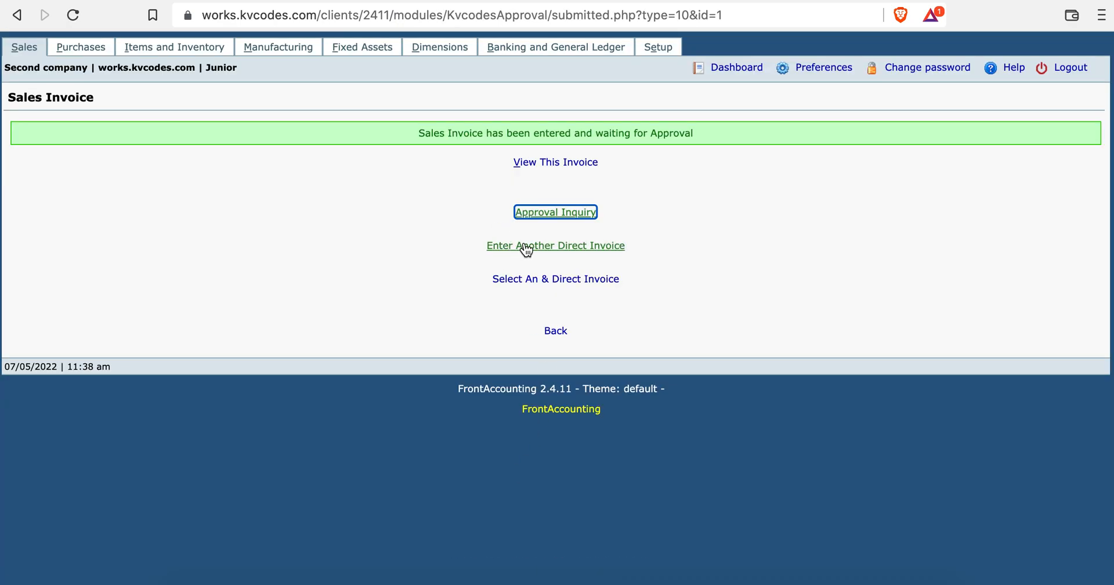
{"action": "left_click_drag", "start_coordinate": [394, 15], "coordinate": [614, 16]}
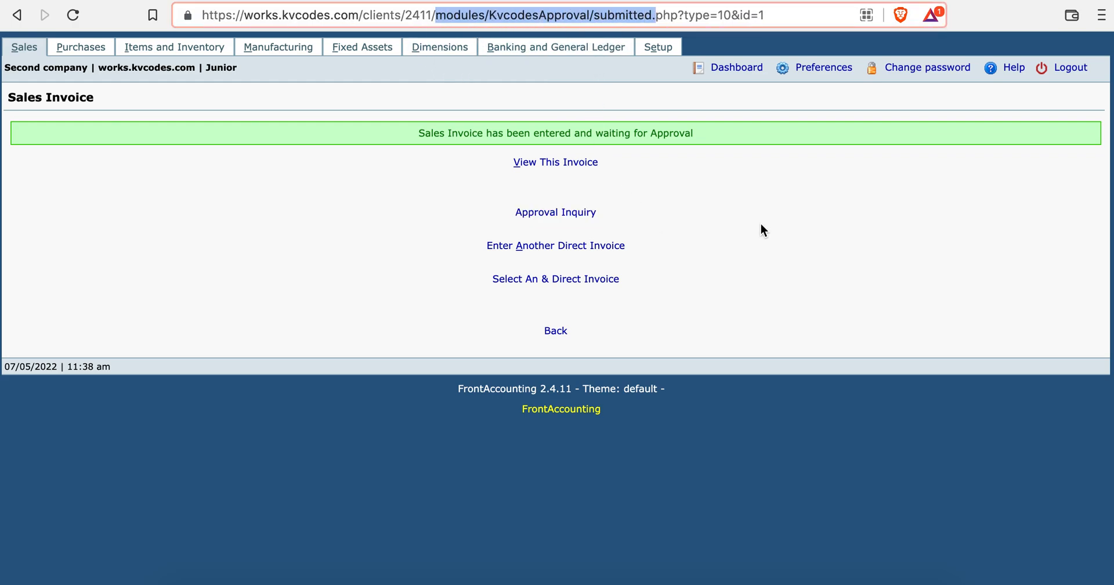
{"action": "left_click", "coordinate": [571, 162]}
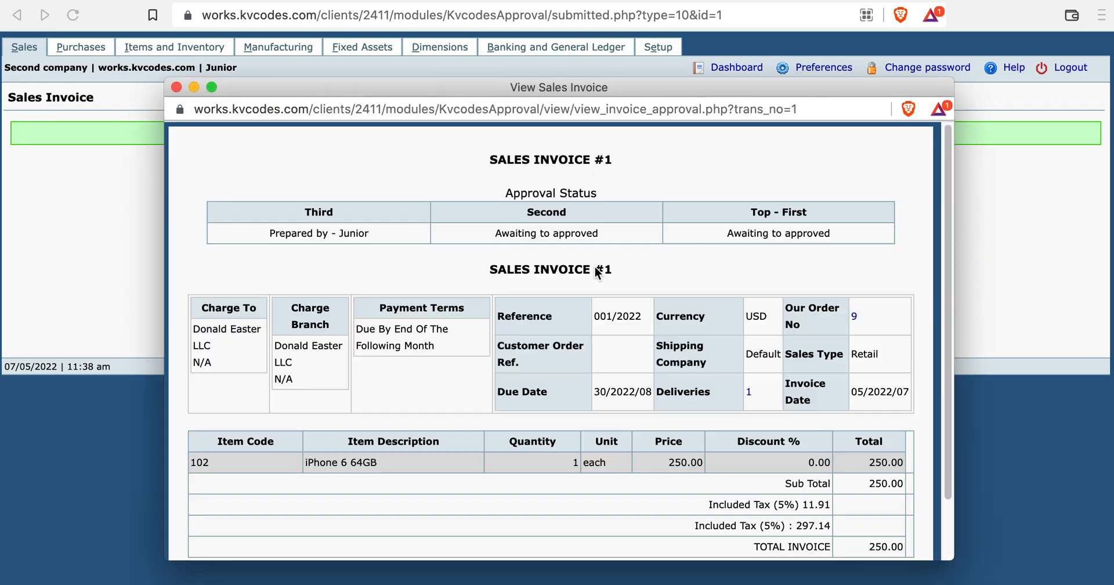
{"action": "scroll", "coordinate": [559, 405], "scroll_direction": "down", "scroll_amount": 3}
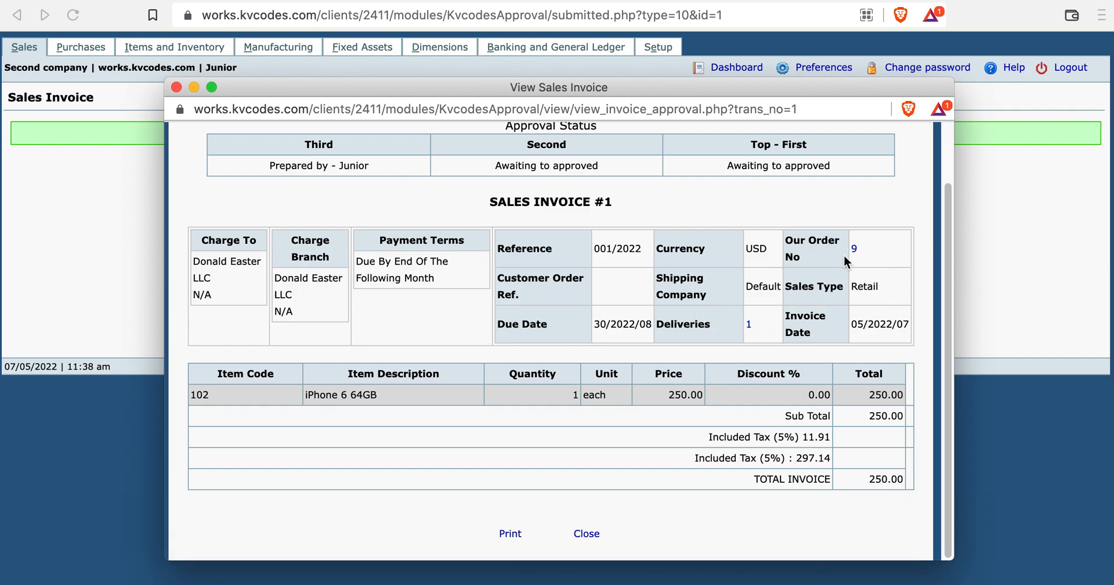
{"action": "left_click", "coordinate": [177, 86]}
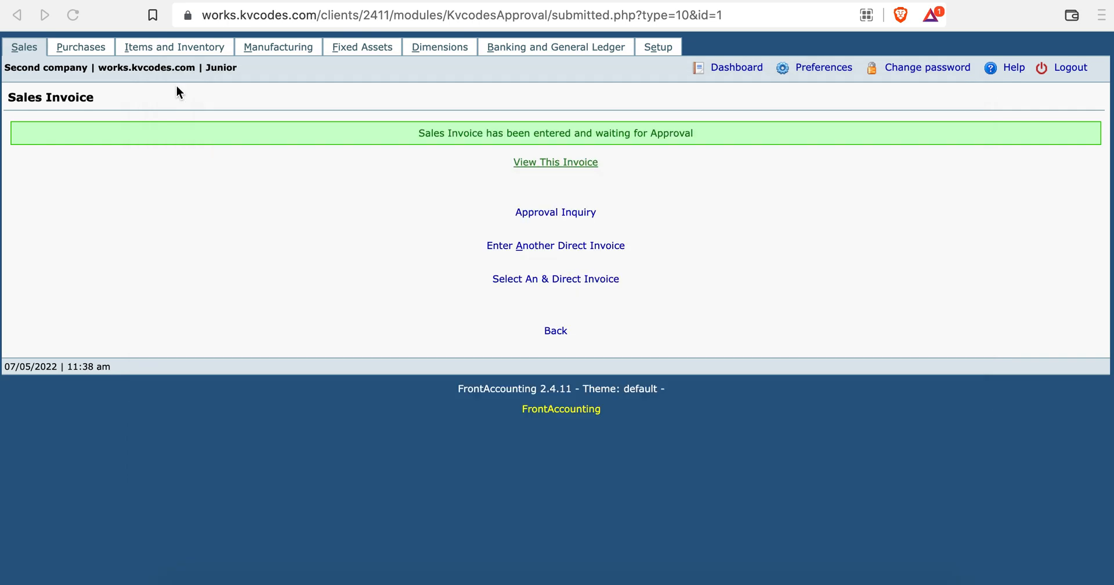
Find Sales Invoice #1 prepared by Junior in Approval Inquiry, then switch to the Administrator's window.
{"action": "left_click", "coordinate": [570, 213]}
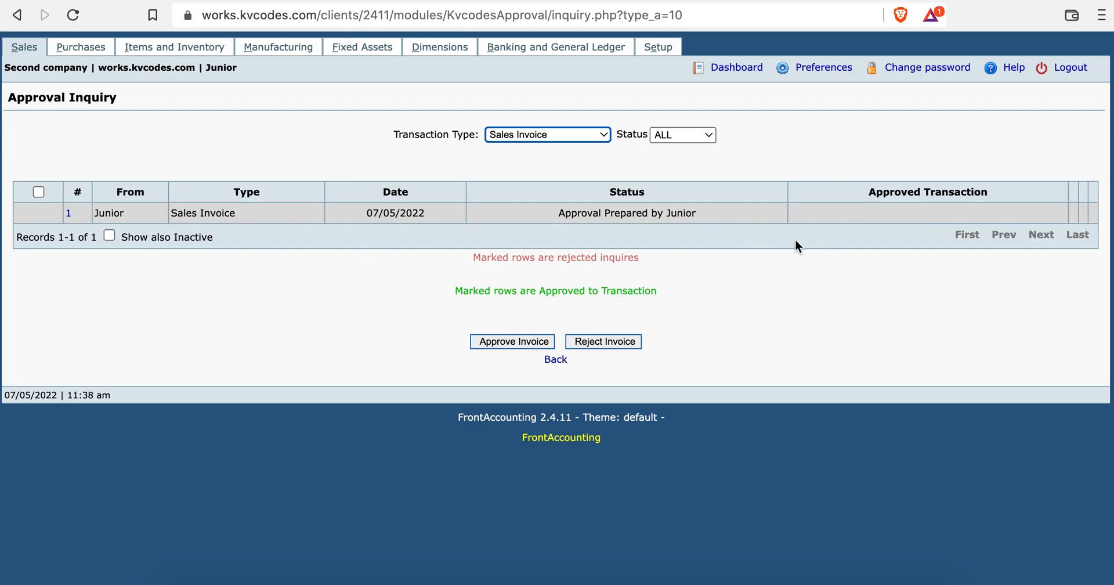
{"action": "left_click", "coordinate": [1070, 215]}
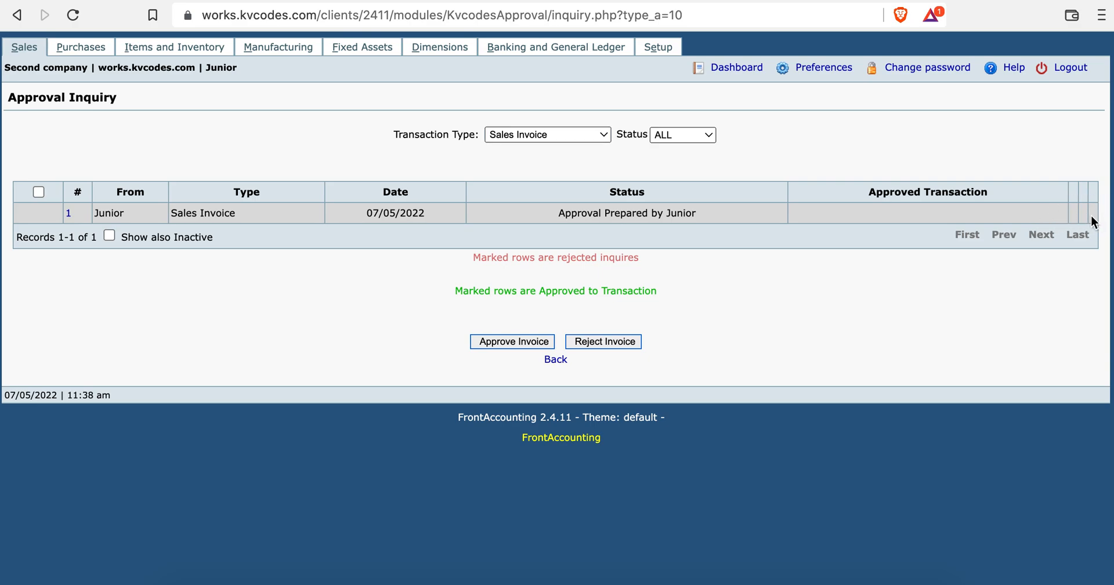
{"action": "key", "text": "super+Tab"}
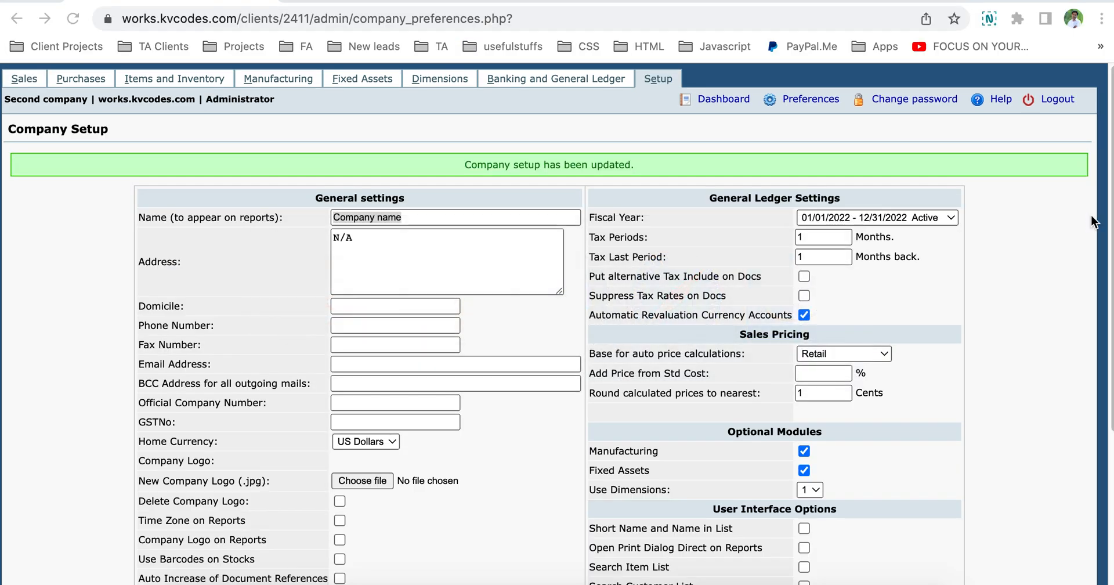
Filter the administrator's Approval list to Sales Invoice, then switch to the Senior user's session.
{"action": "left_click", "coordinate": [657, 81]}
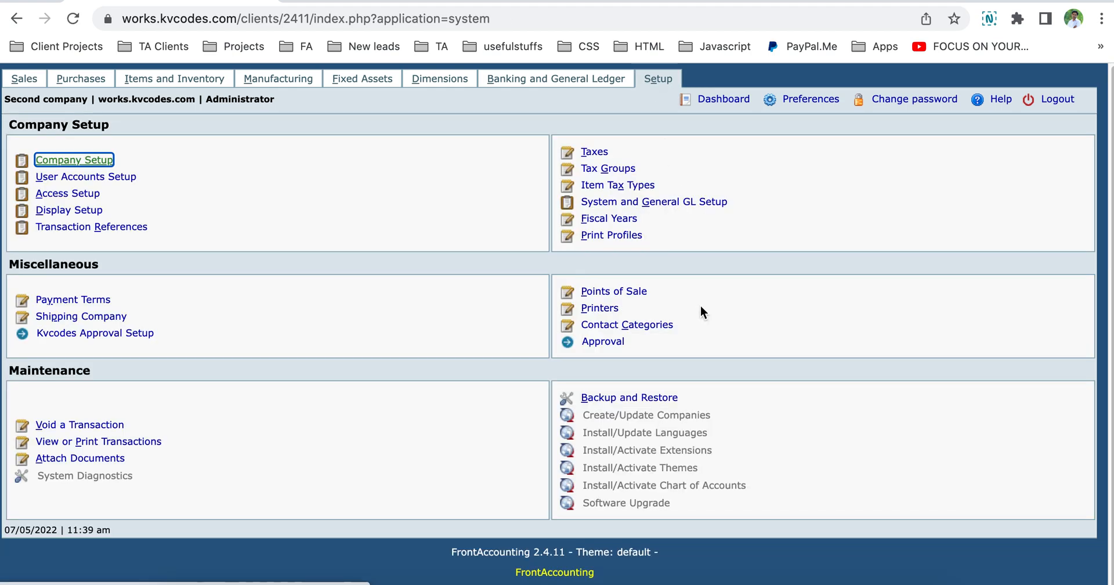
{"action": "left_click", "coordinate": [604, 341]}
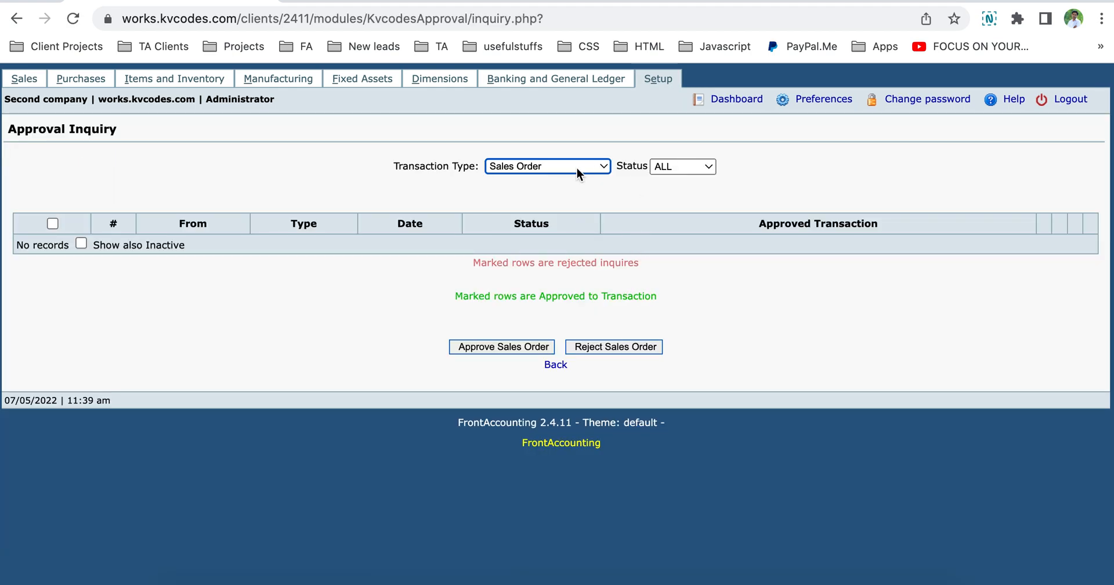
{"action": "left_click", "coordinate": [552, 166]}
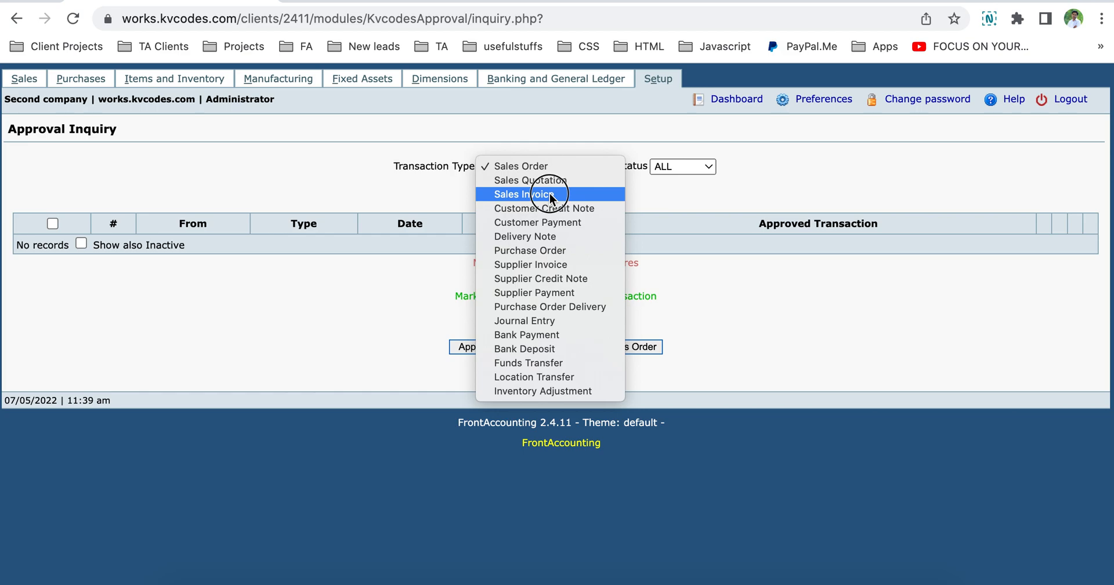
{"action": "left_click", "coordinate": [549, 194]}
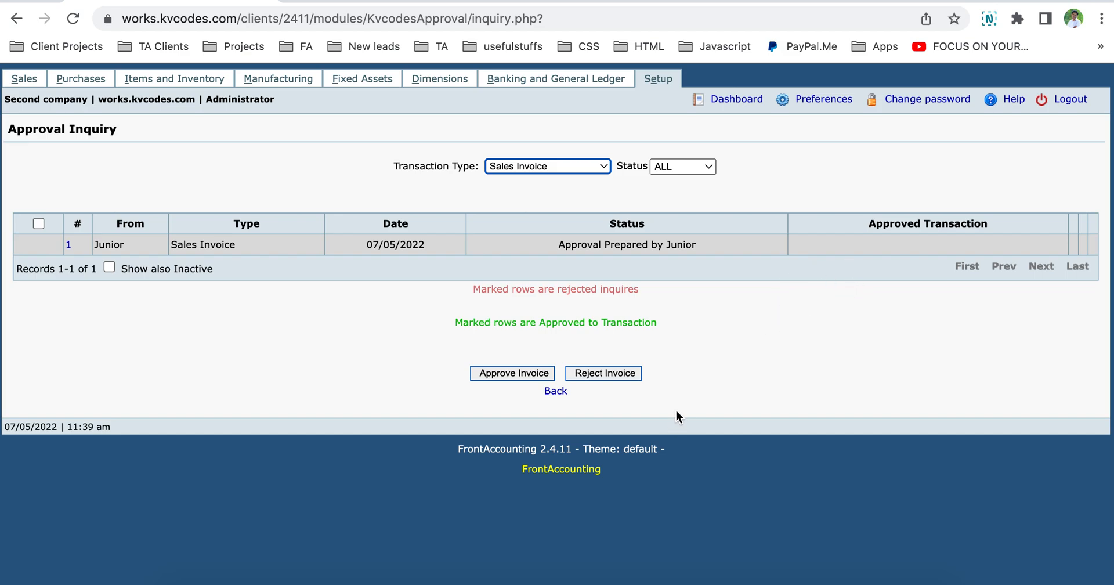
{"action": "key", "text": "super+Tab"}
{"action": "key", "text": "super+Tab"}
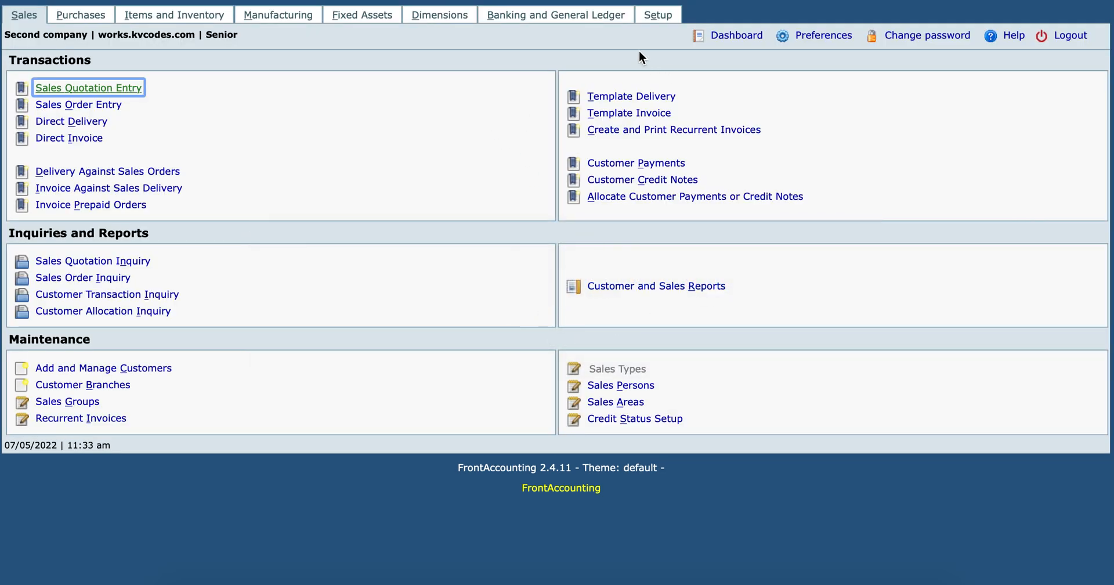
Filter the Senior's Approval Inquiry to Sales Invoice, showing Junior's invoice #1 awaiting approval.
{"action": "left_click", "coordinate": [656, 17]}
{"action": "left_click", "coordinate": [610, 287]}
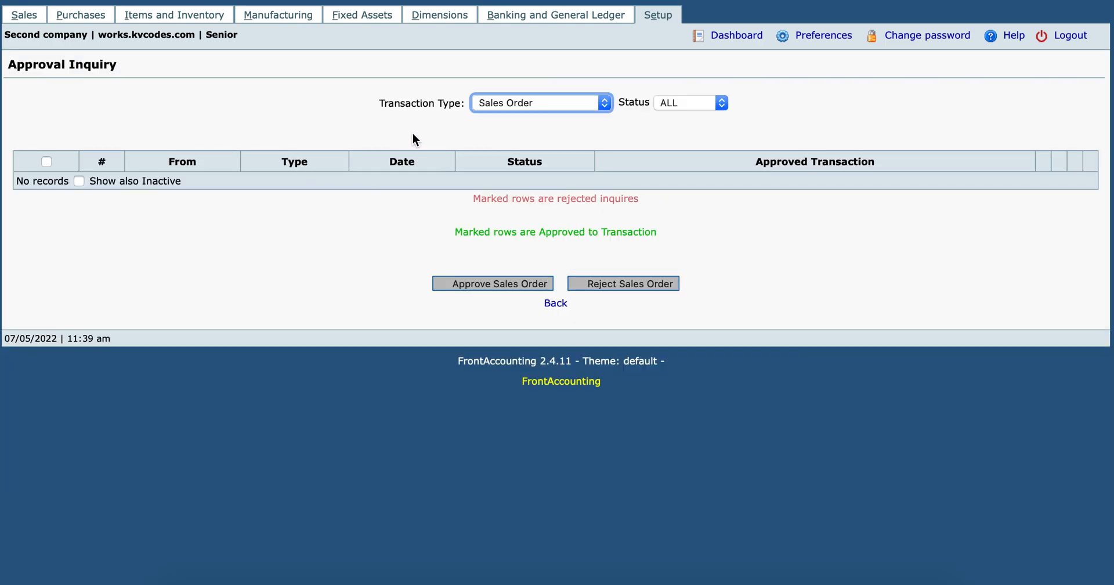
{"action": "left_click", "coordinate": [505, 104]}
{"action": "left_click", "coordinate": [513, 132]}
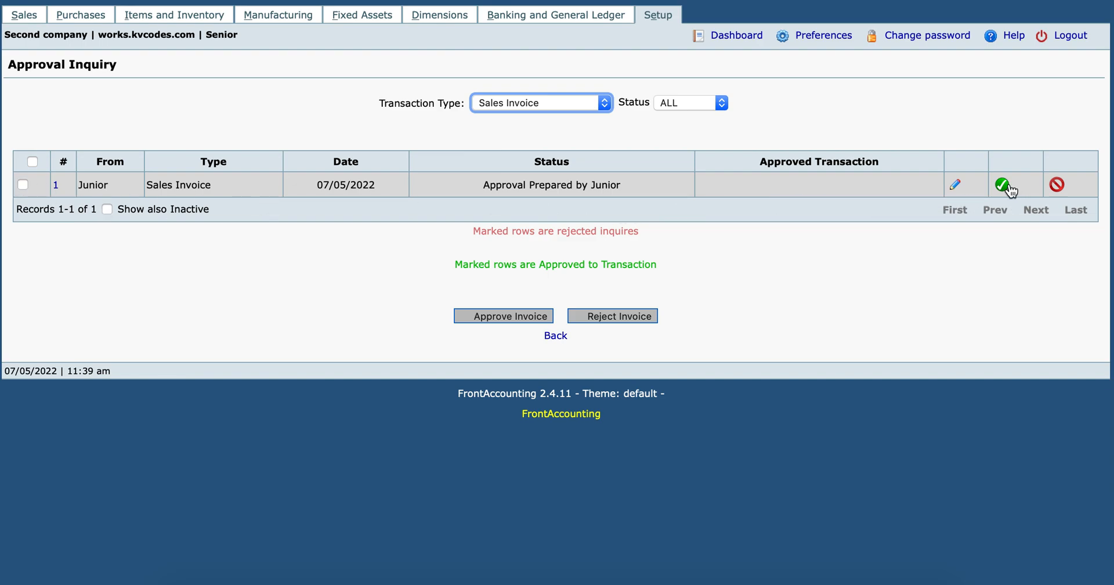
Reject the pending sales invoice with the rejection reason 'test reject'.
{"action": "left_click", "coordinate": [1057, 185]}
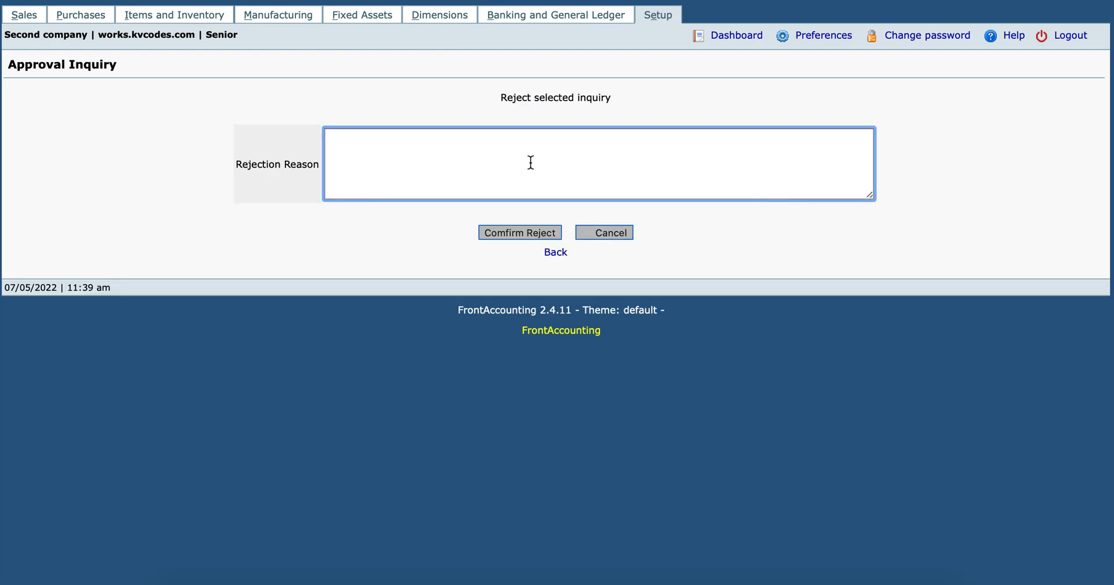
{"action": "type", "text": "TEst"}
{"action": "key", "text": "XF86AudioRaiseVolume"}
{"action": "key", "text": "BackSpace"}
{"action": "key", "text": "BackSpace"}
{"action": "key", "text": "BackSpace"}
{"action": "key", "text": "BackSpace"}
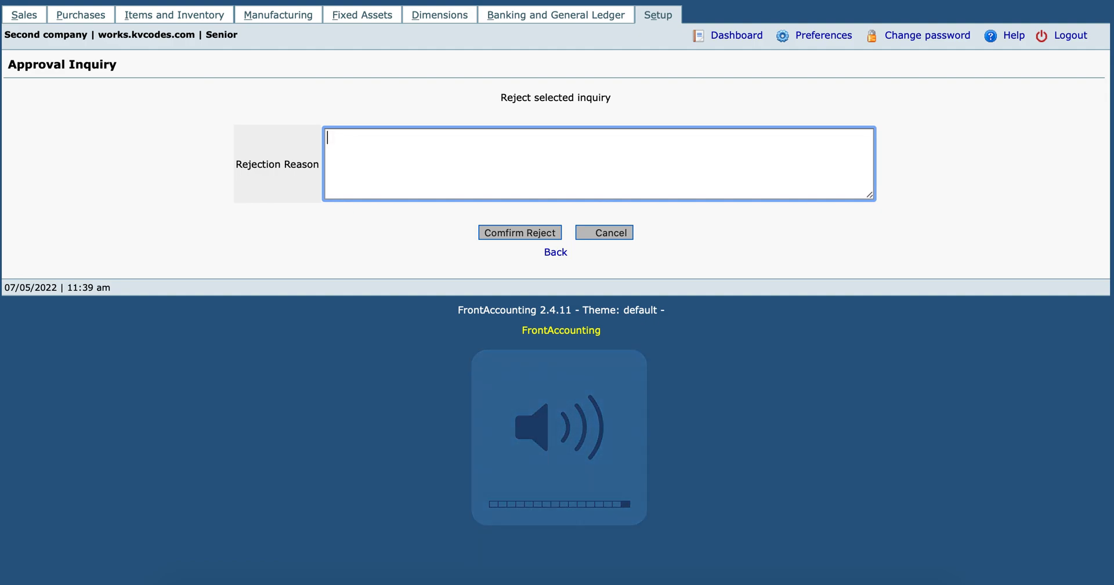
{"action": "type", "text": "test reject"}
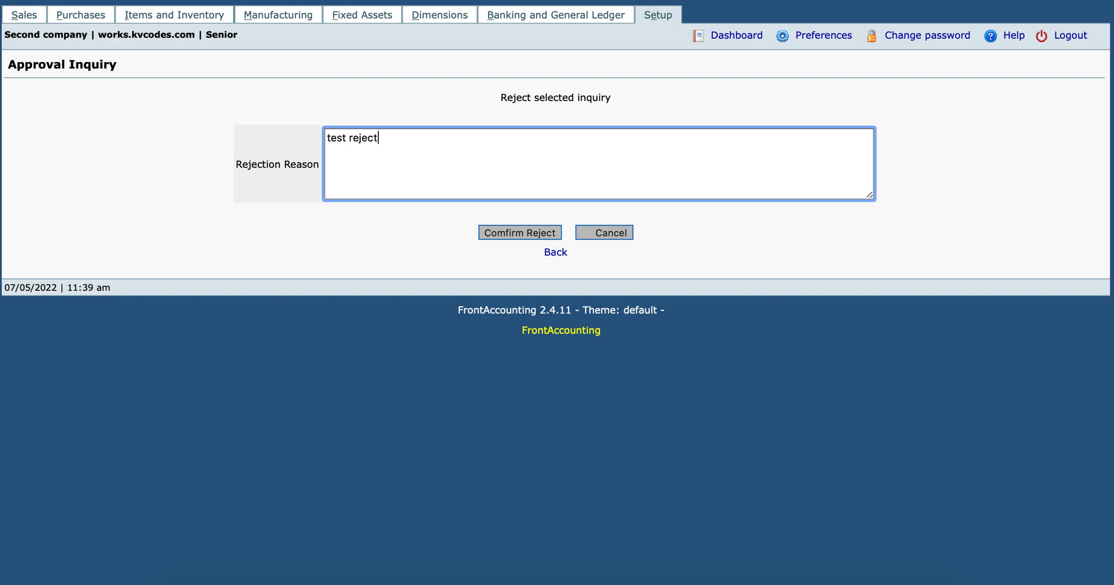
{"action": "left_click", "coordinate": [500, 237]}
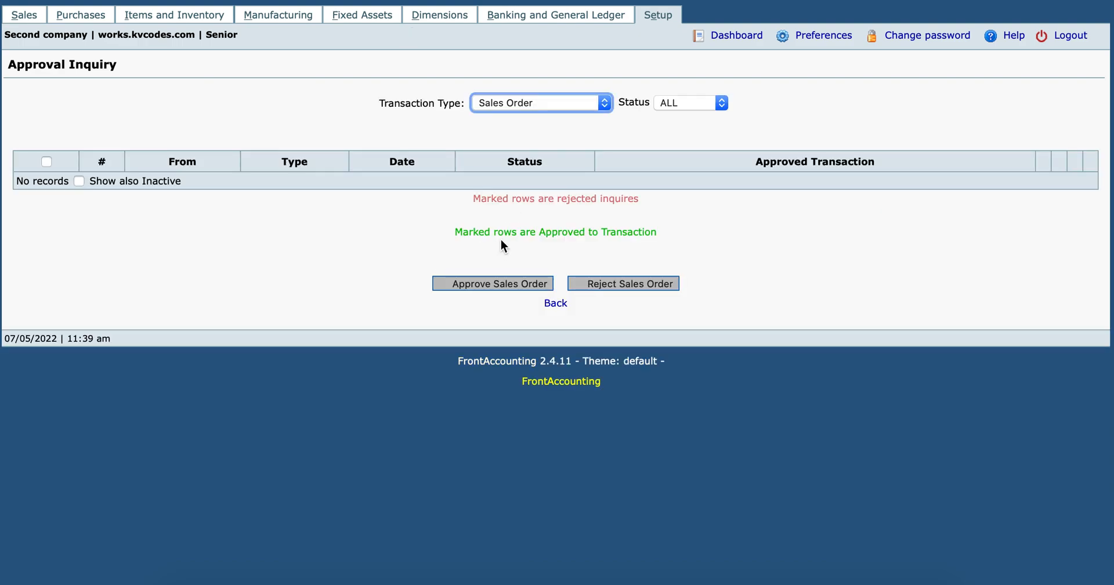
Re-list Sales Invoice approvals, then switch to the Junior user's browser window.
{"action": "left_click", "coordinate": [535, 107]}
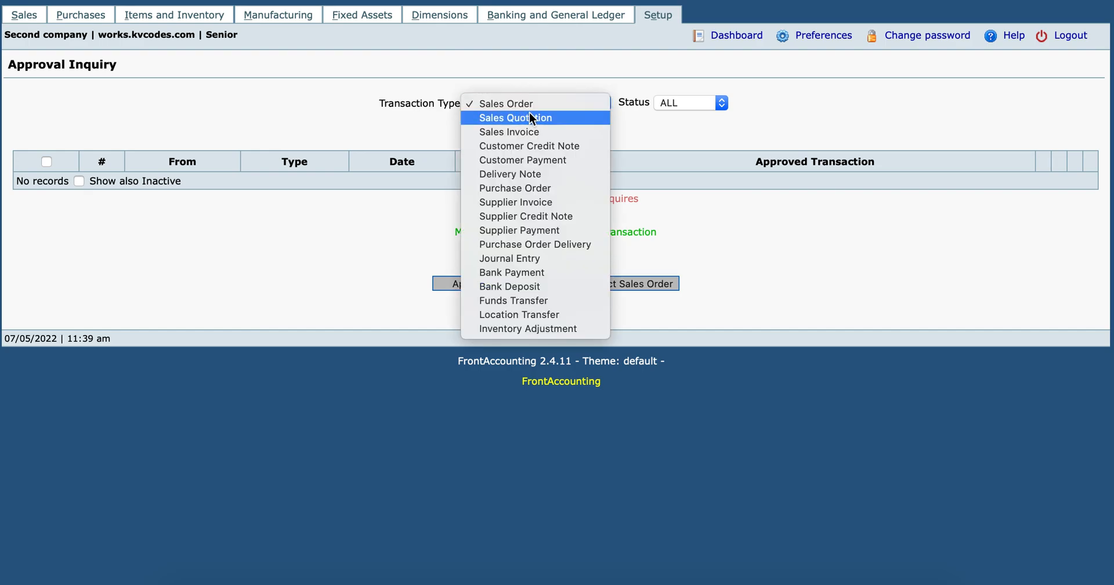
{"action": "left_click", "coordinate": [530, 131]}
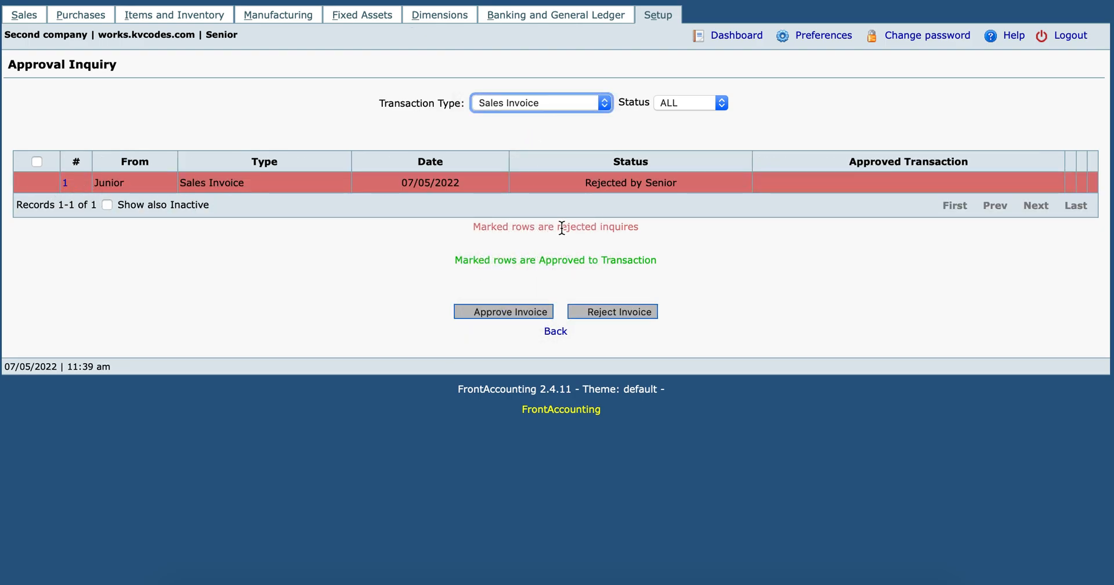
{"action": "left_click_drag", "start_coordinate": [562, 227], "coordinate": [670, 240]}
{"action": "left_click", "coordinate": [628, 235]}
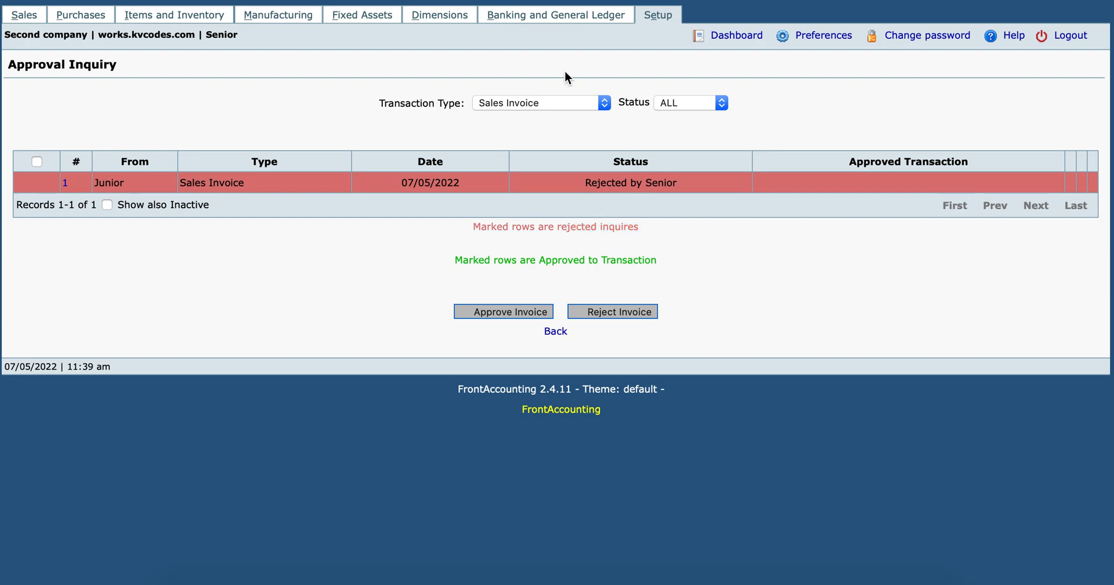
{"action": "key", "text": "super+Tab"}
{"action": "key", "text": "super+Tab"}
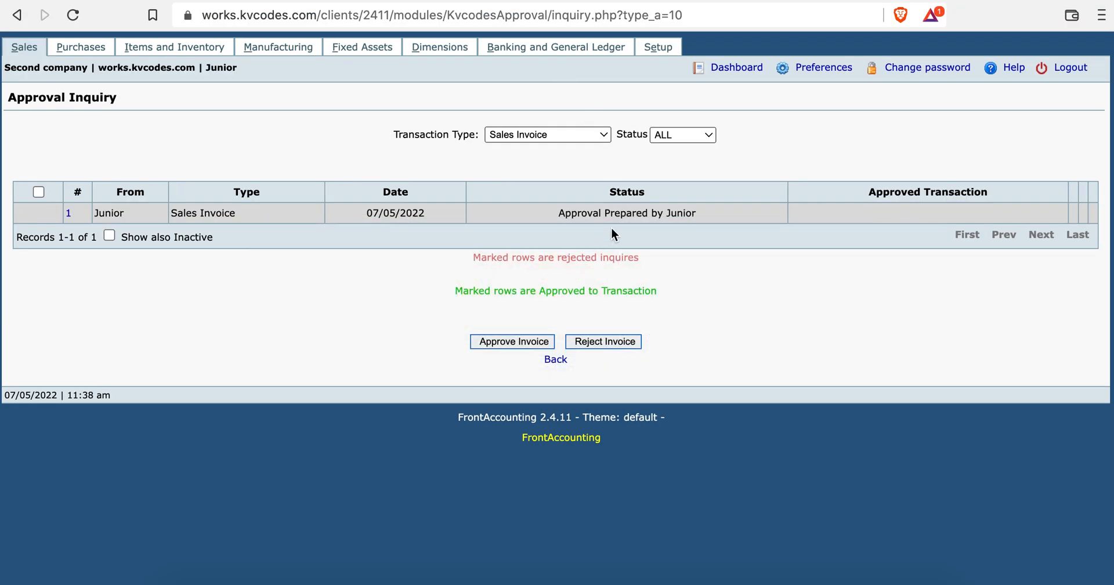
Reload Junior's list, check invoice #1's 'test reject' reason and Rejected status, then open it for editing.
{"action": "left_click", "coordinate": [72, 14]}
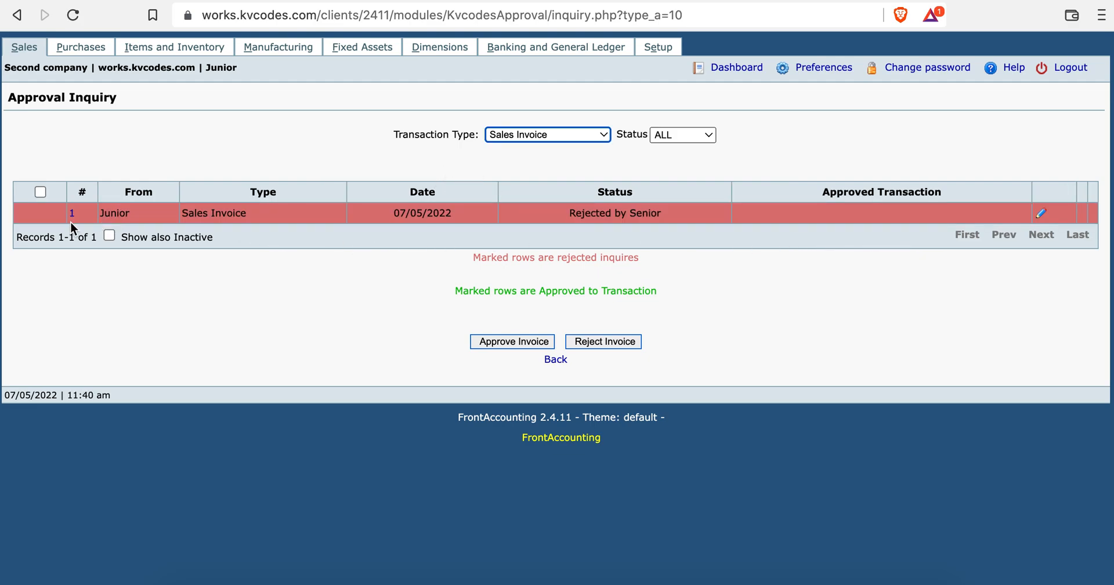
{"action": "left_click", "coordinate": [71, 216]}
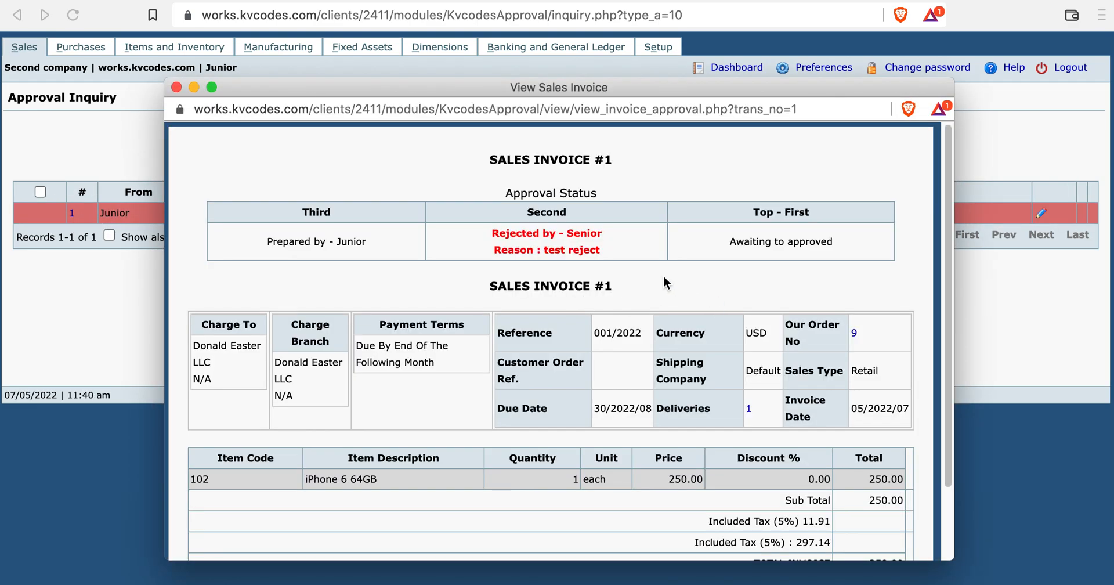
{"action": "left_click_drag", "start_coordinate": [473, 252], "coordinate": [622, 249]}
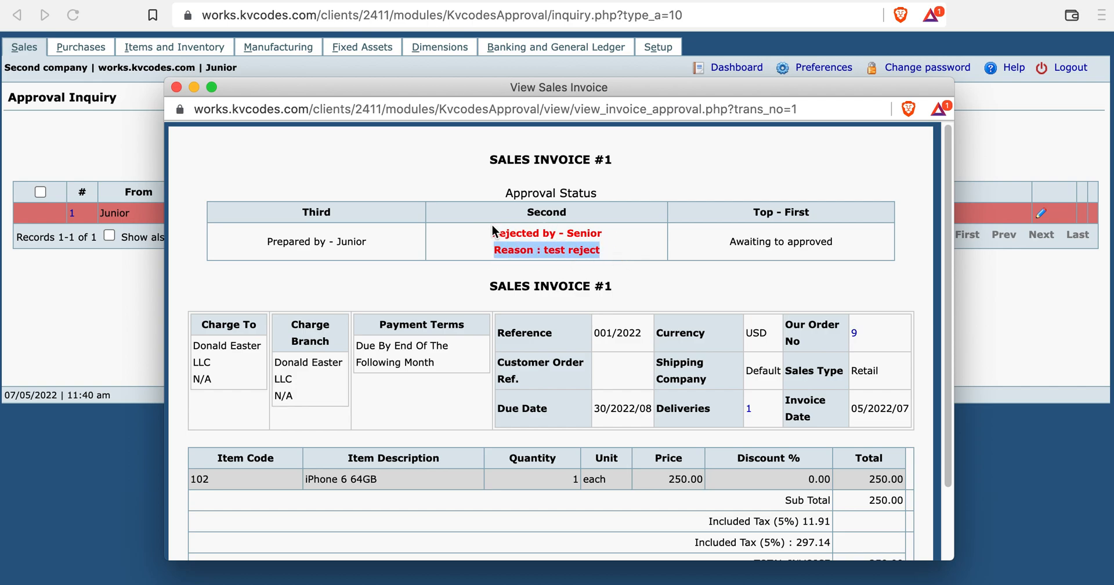
{"action": "left_click_drag", "start_coordinate": [493, 233], "coordinate": [604, 232]}
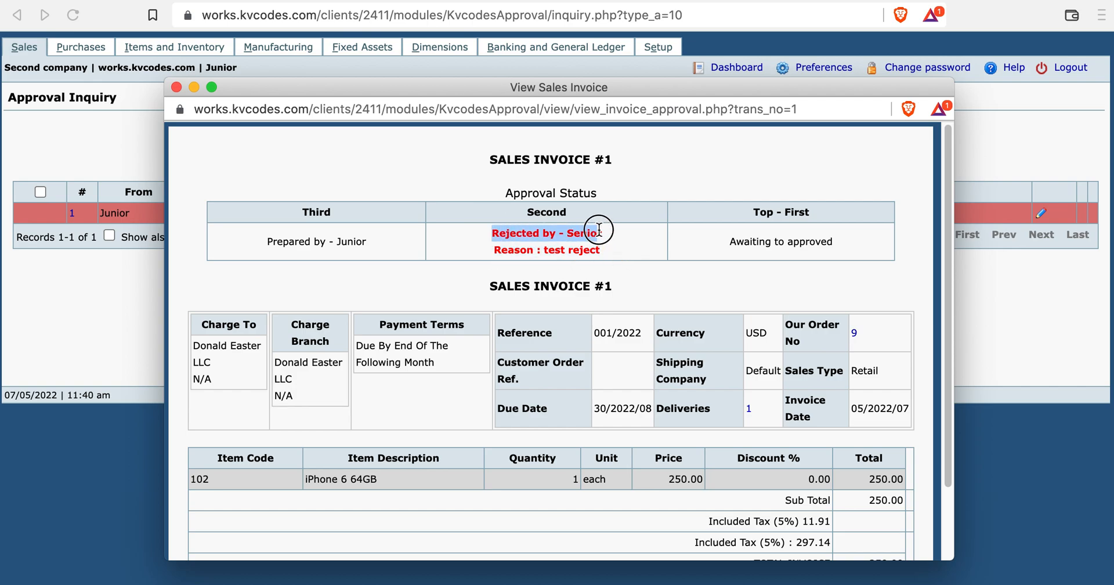
{"action": "left_click", "coordinate": [176, 88]}
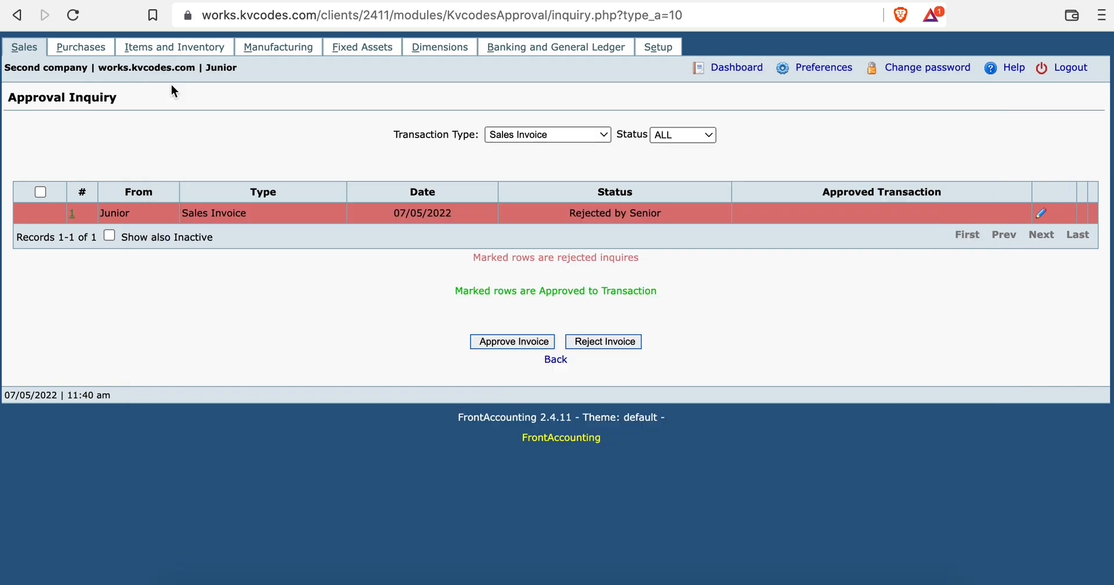
{"action": "left_click", "coordinate": [1039, 215]}
Resubmit sales invoice #1 for approval and return to the Senior's approval list.
{"action": "double_click", "coordinate": [713, 251]}
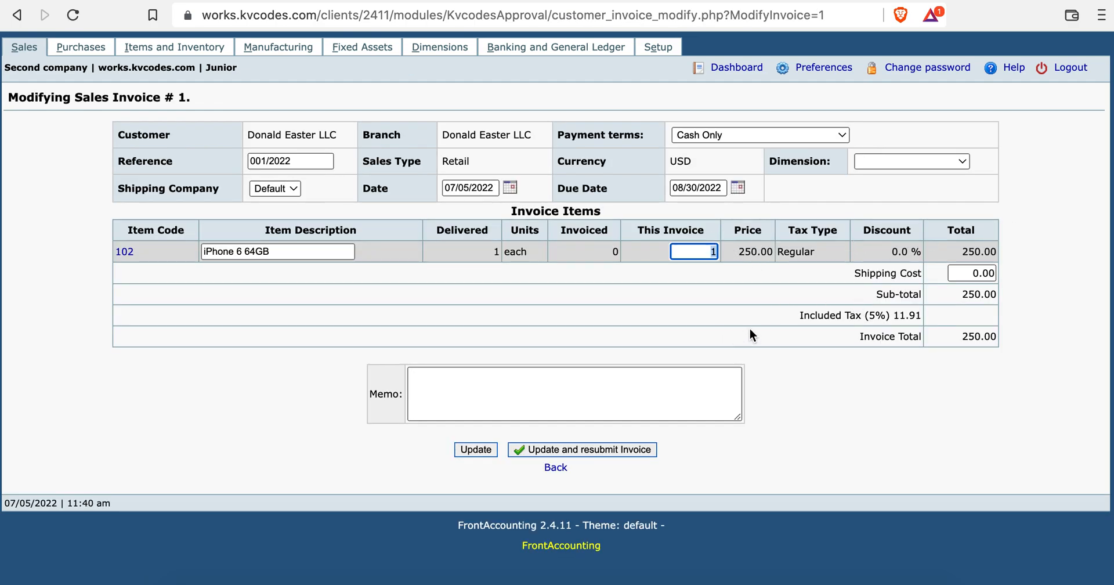
{"action": "left_click", "coordinate": [549, 450]}
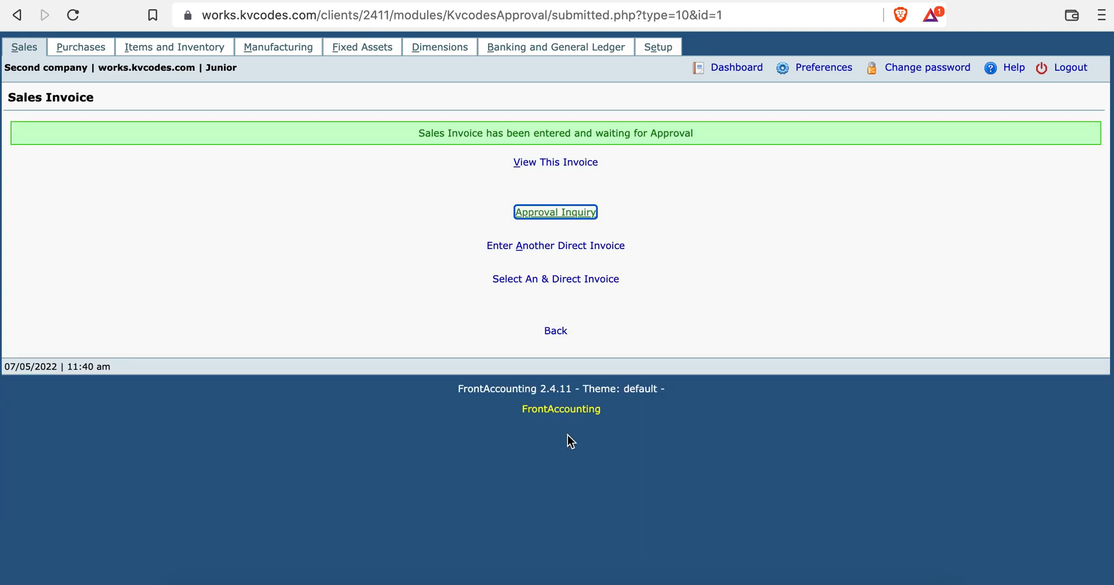
{"action": "key", "text": "super+Tab"}
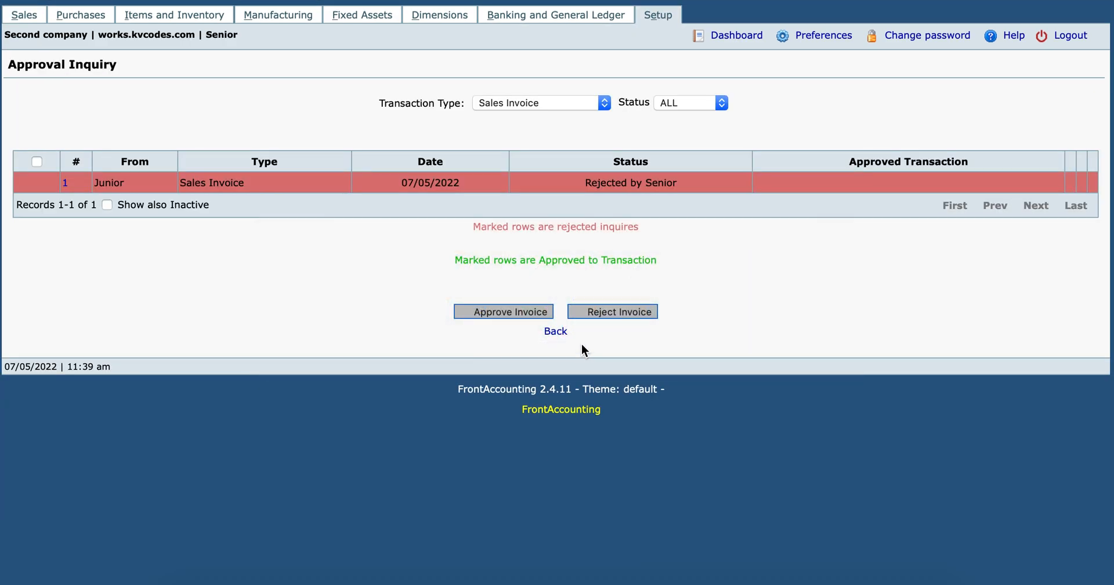
Approve sales invoice #1 at the second level from the Senior's approval list.
{"action": "left_click", "coordinate": [107, 206]}
{"action": "left_click", "coordinate": [107, 209]}
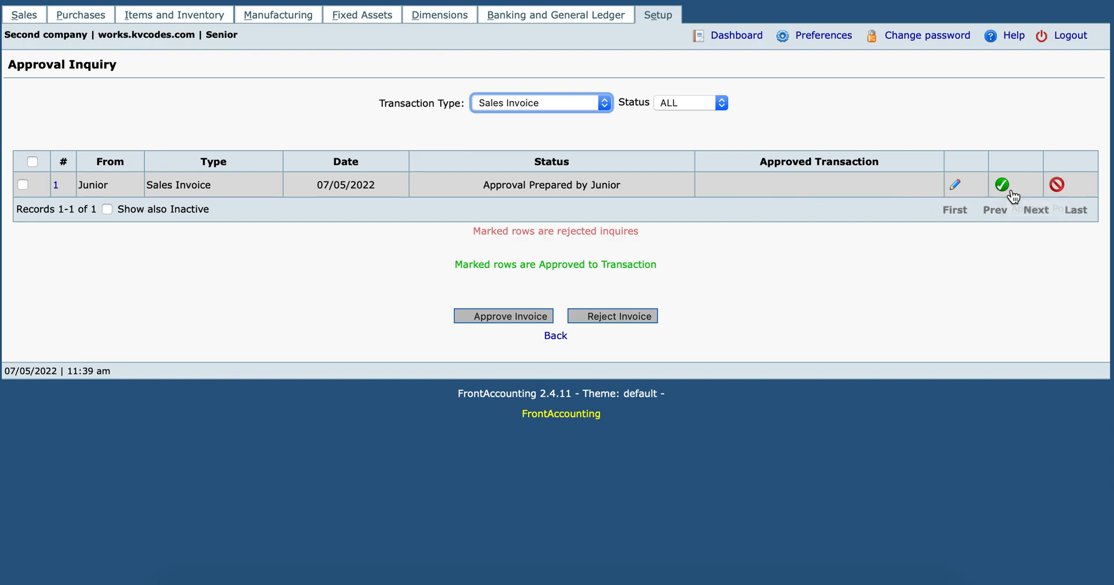
{"action": "left_click", "coordinate": [1005, 186]}
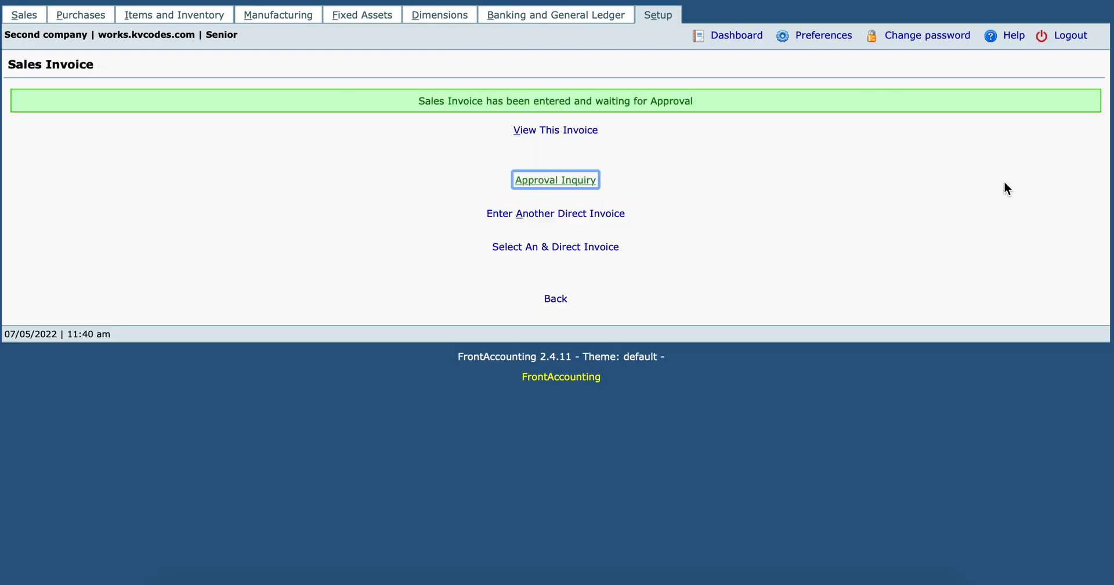
Review the approved invoice's approval status in its preview, then close it.
{"action": "left_click", "coordinate": [567, 137]}
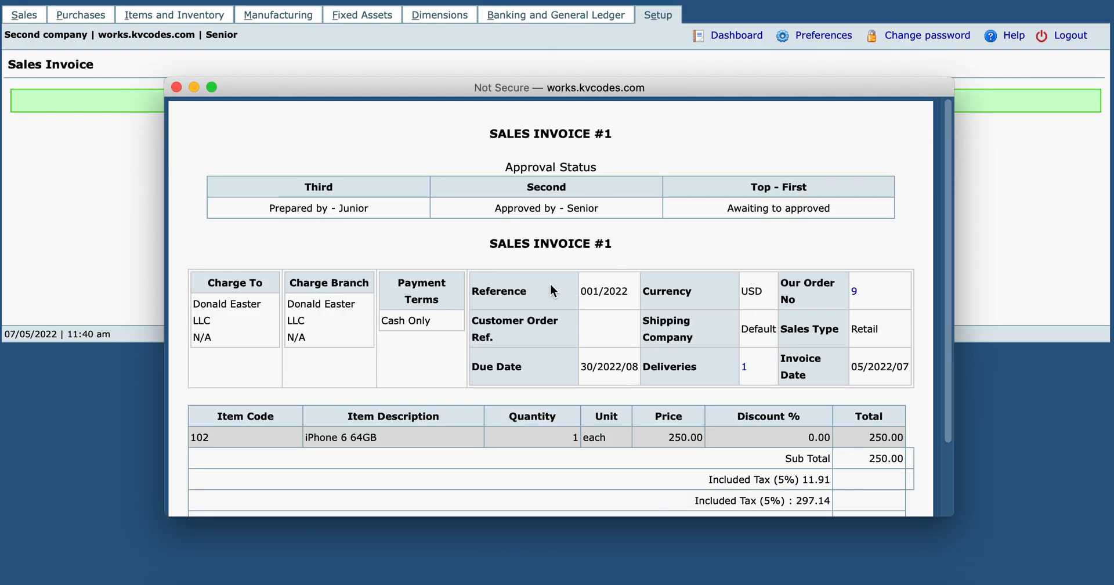
{"action": "scroll", "coordinate": [653, 386], "scroll_direction": "down", "scroll_amount": 3}
{"action": "scroll", "coordinate": [653, 386], "scroll_direction": "down", "scroll_amount": 1}
{"action": "scroll", "coordinate": [653, 386], "scroll_direction": "up", "scroll_amount": 3}
{"action": "scroll", "coordinate": [652, 386], "scroll_direction": "down", "scroll_amount": 3}
{"action": "scroll", "coordinate": [653, 386], "scroll_direction": "up", "scroll_amount": 1}
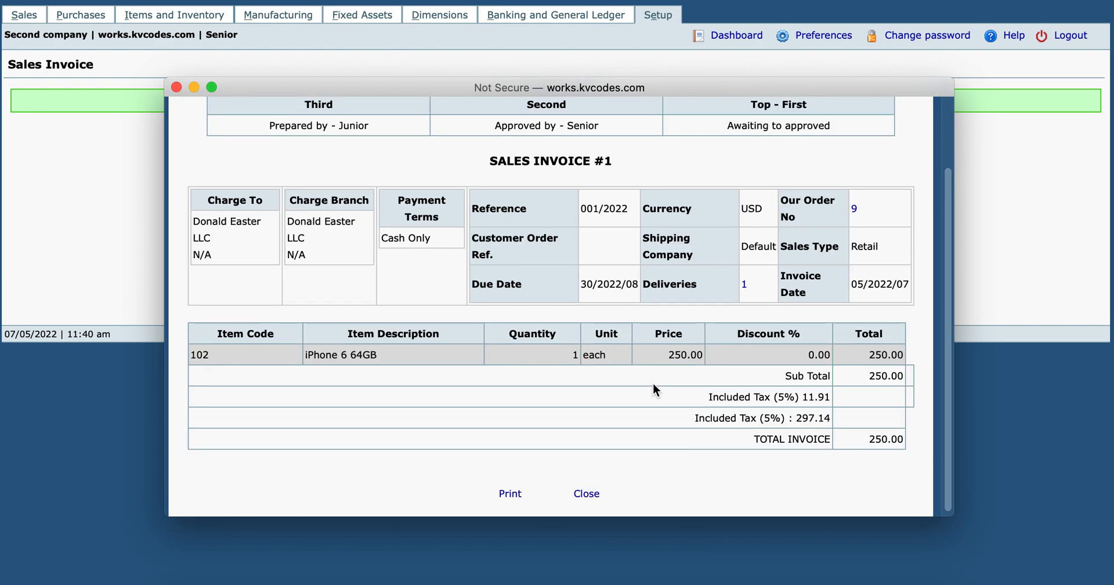
{"action": "left_click", "coordinate": [177, 87]}
From Junior's session, confirm invoice #1 shows Approved by Senior with Top-First pending, then switch to Administrator.
{"action": "key", "text": "super+Tab"}
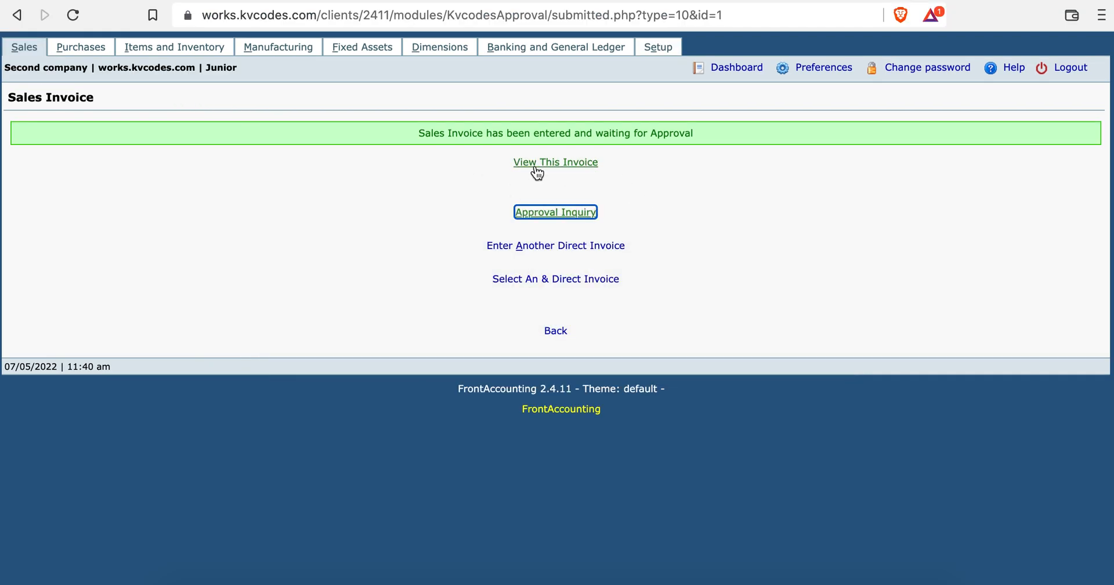
{"action": "left_click", "coordinate": [538, 163]}
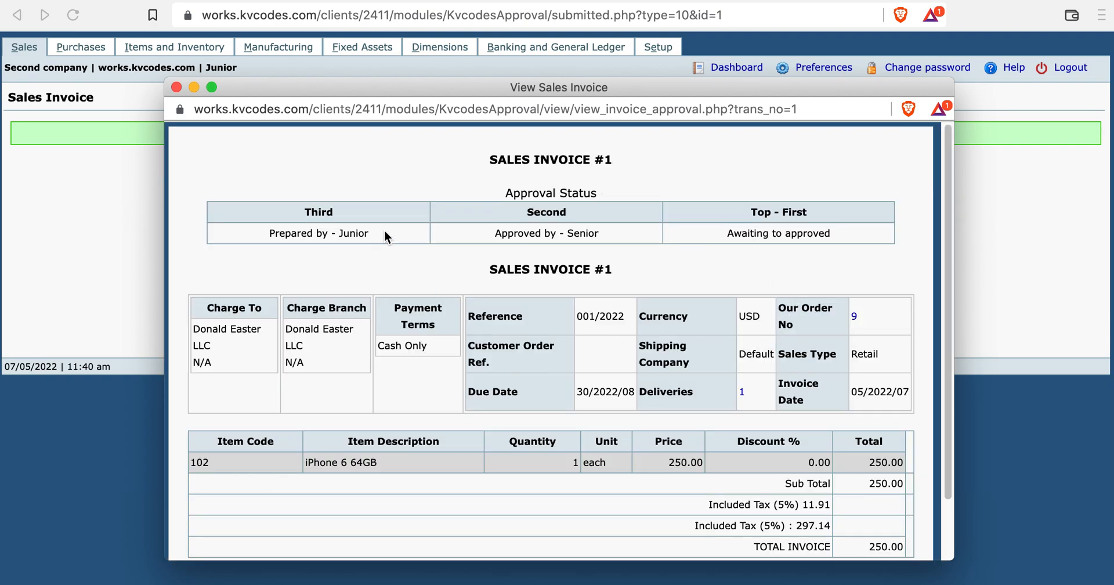
{"action": "left_click", "coordinate": [496, 231]}
{"action": "left_click_drag", "start_coordinate": [496, 231], "coordinate": [604, 238]}
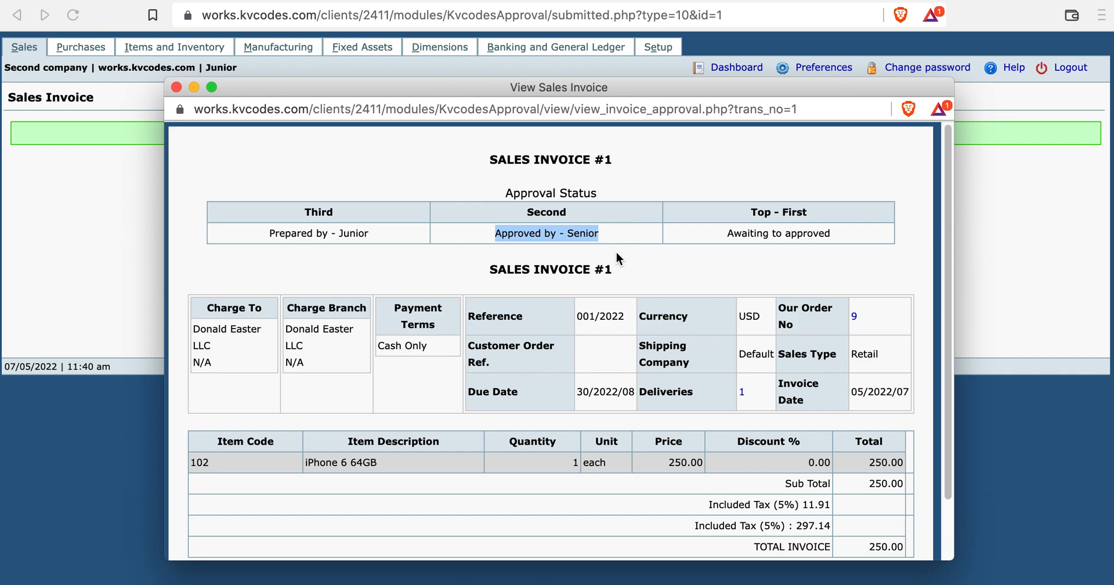
{"action": "left_click", "coordinate": [518, 236]}
{"action": "double_click", "coordinate": [590, 235]}
{"action": "left_click_drag", "start_coordinate": [734, 234], "coordinate": [848, 244]}
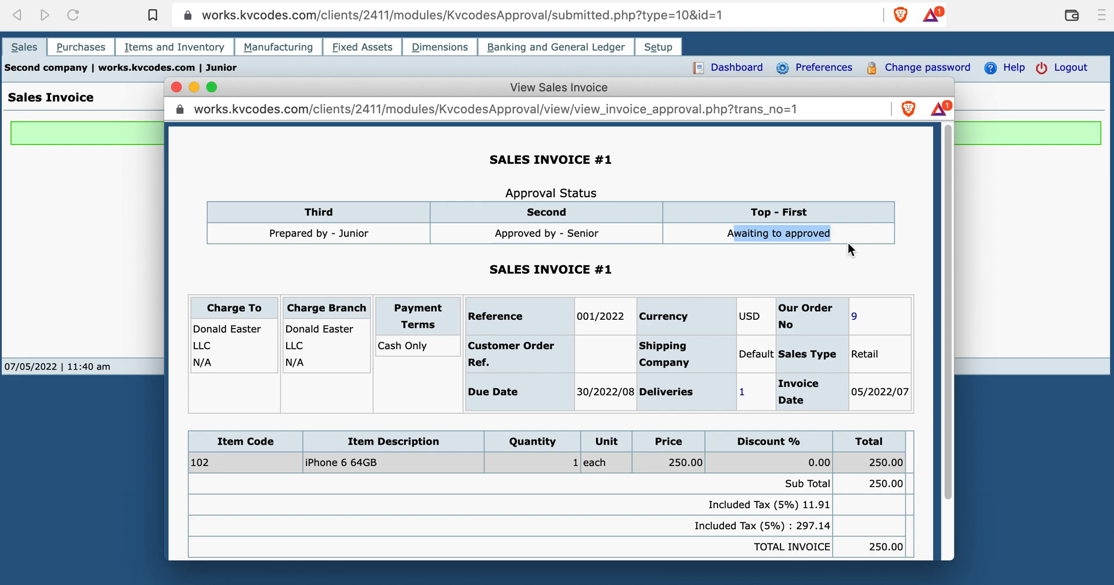
{"action": "key", "text": "super+Tab"}
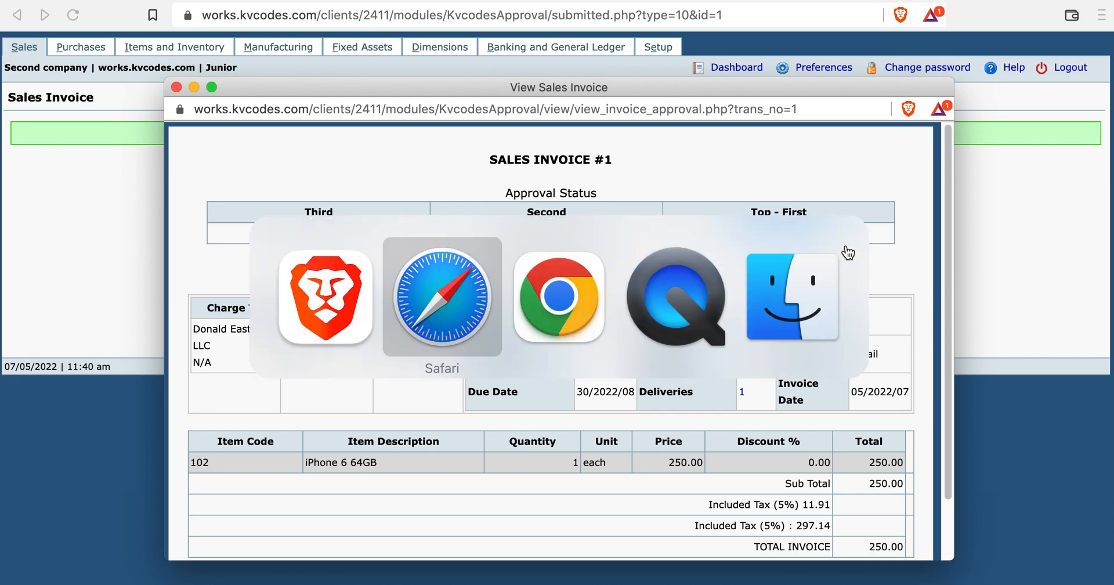
{"action": "key", "text": "super+Tab"}
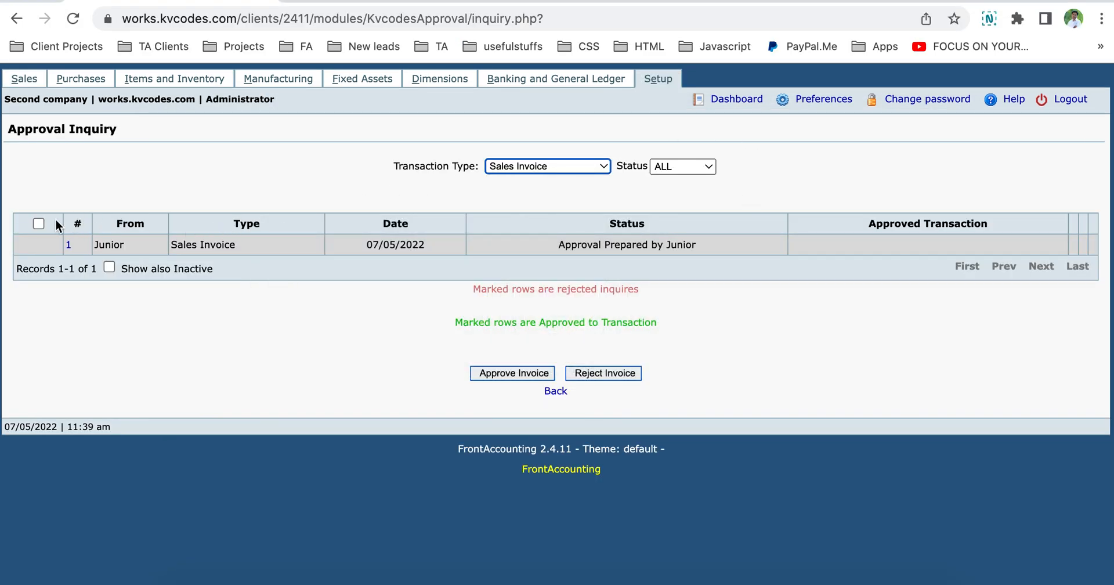
Give the Administrator's final approval, posting Sales Invoice #6 for 250.00, then return to Junior's window.
{"action": "left_click", "coordinate": [109, 267]}
{"action": "left_click", "coordinate": [108, 267]}
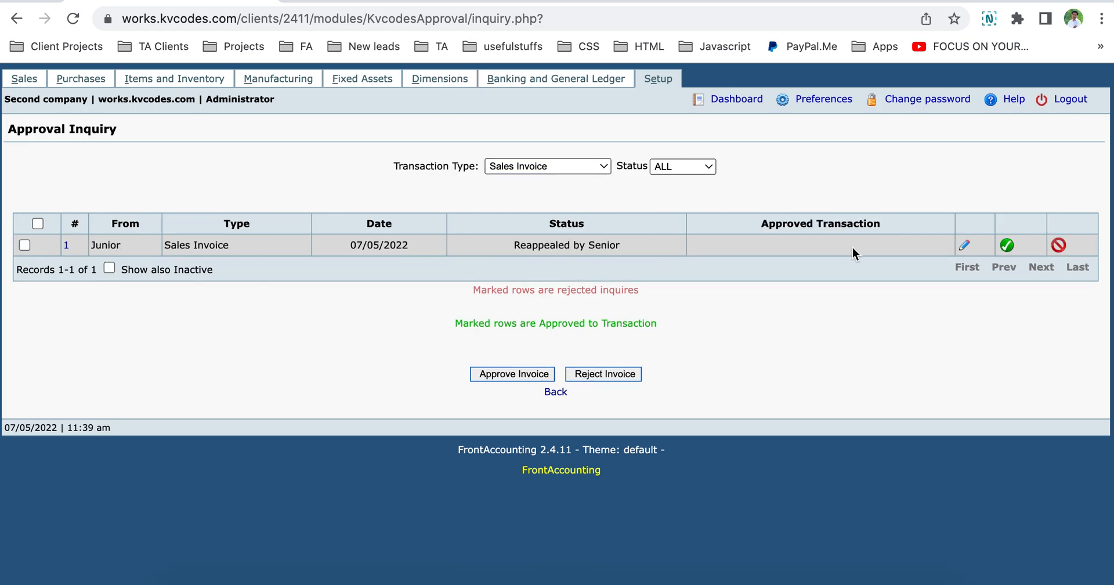
{"action": "left_click", "coordinate": [1007, 246]}
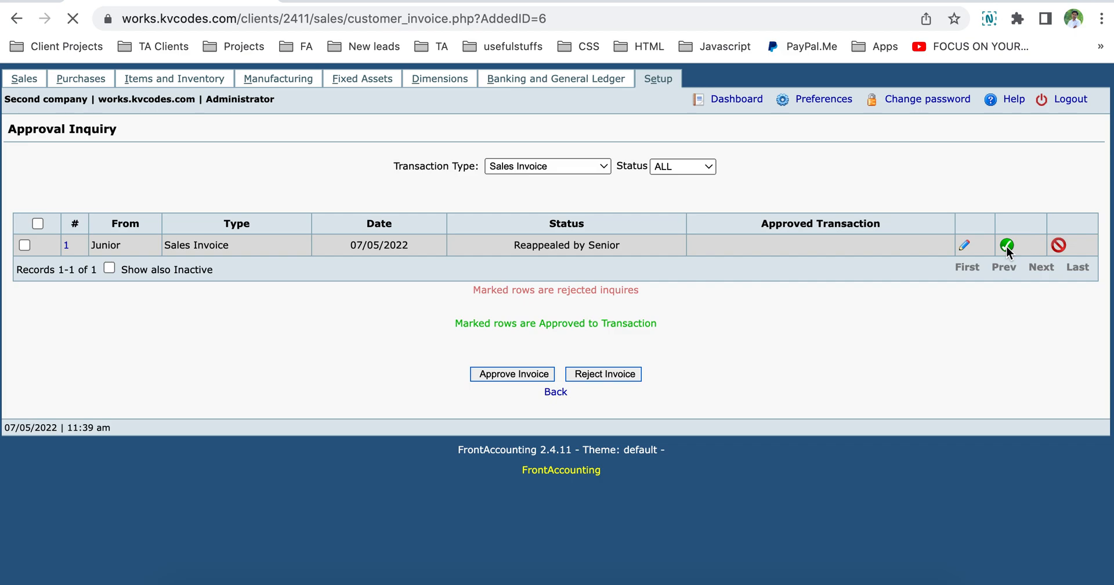
{"action": "left_click", "coordinate": [580, 194]}
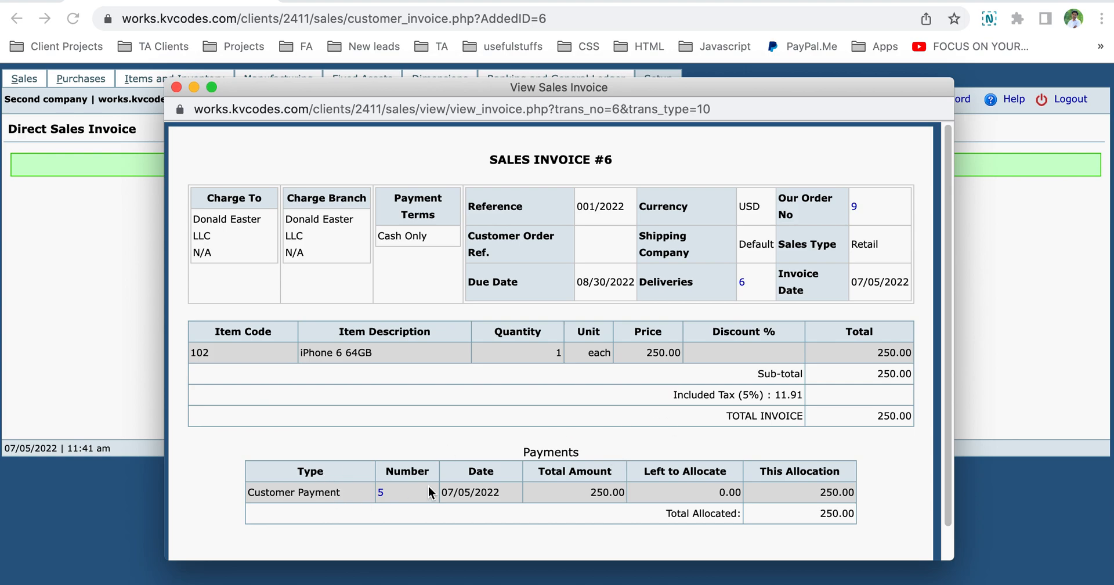
{"action": "left_click", "coordinate": [176, 87]}
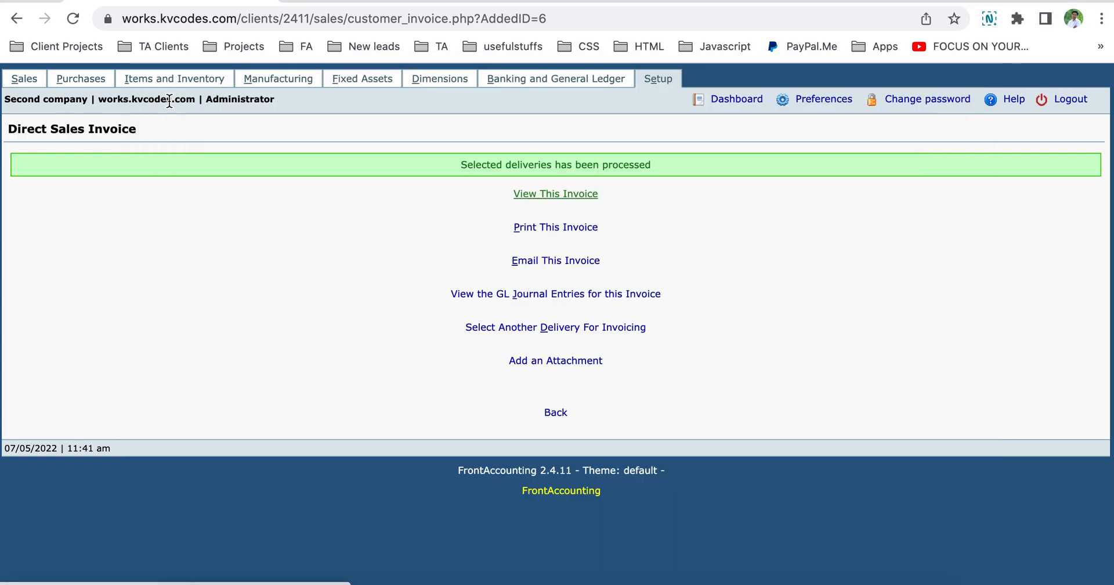
{"action": "key", "text": "super+Tab"}
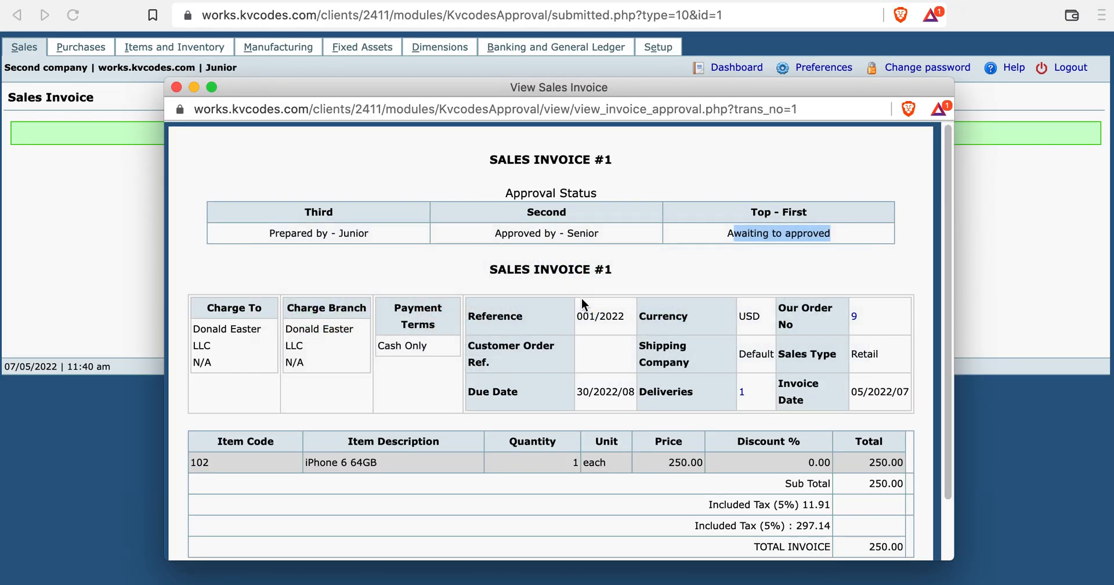
Reload Junior's approval view and trace approved transaction 001/2022 to Sales Invoice #6, closing both views.
{"action": "right_click", "coordinate": [653, 268]}
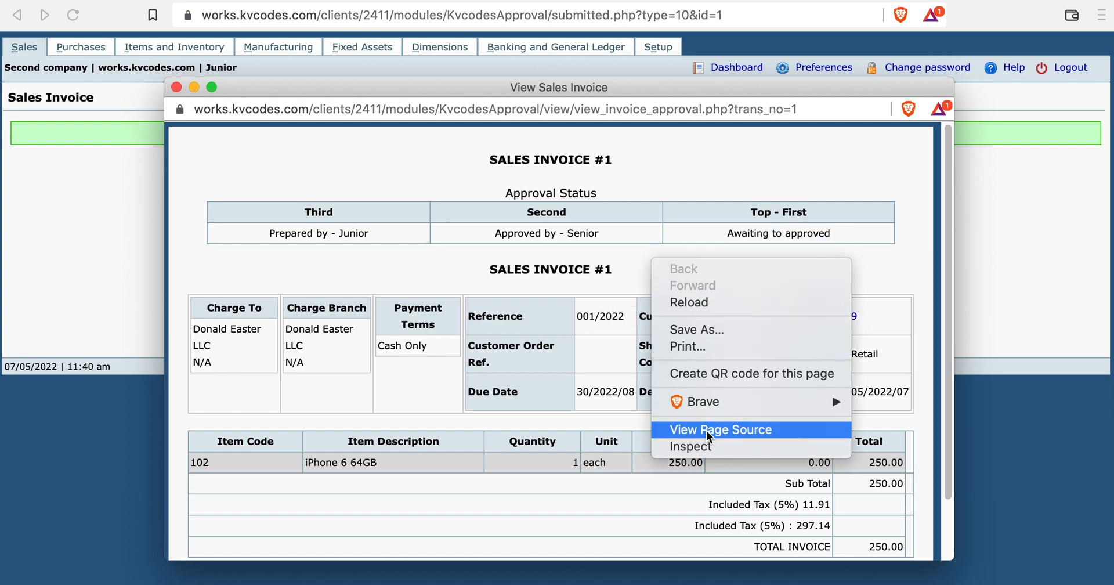
{"action": "left_click", "coordinate": [712, 302]}
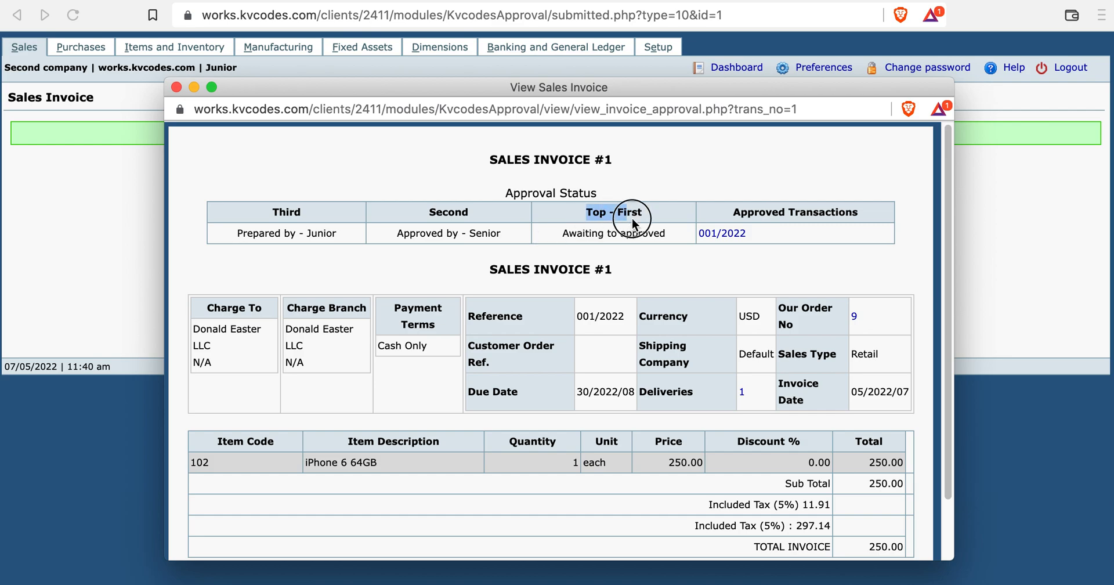
{"action": "left_click_drag", "start_coordinate": [562, 234], "coordinate": [674, 242]}
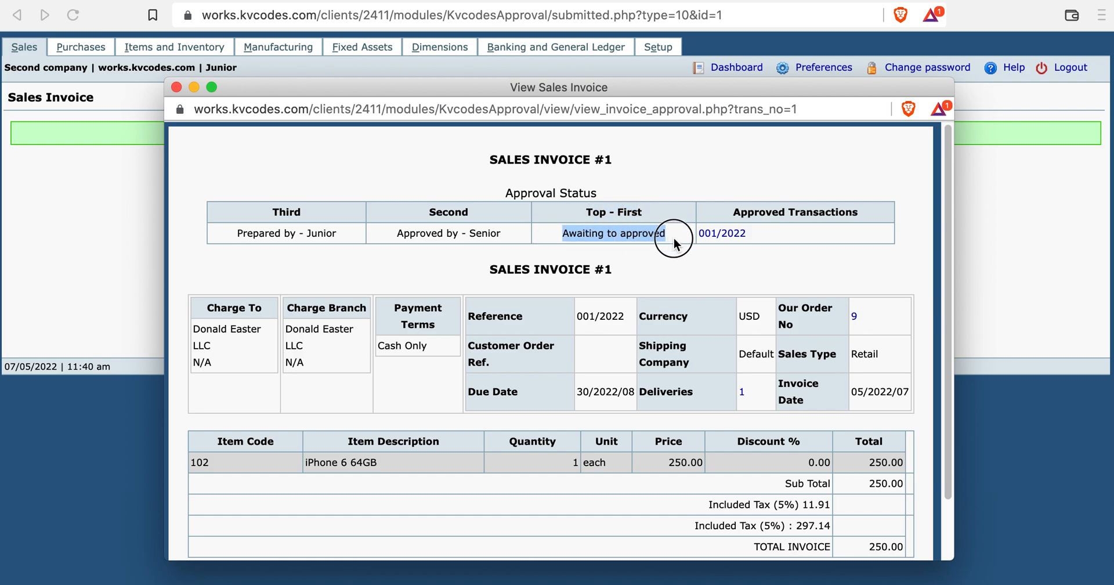
{"action": "left_click", "coordinate": [724, 234]}
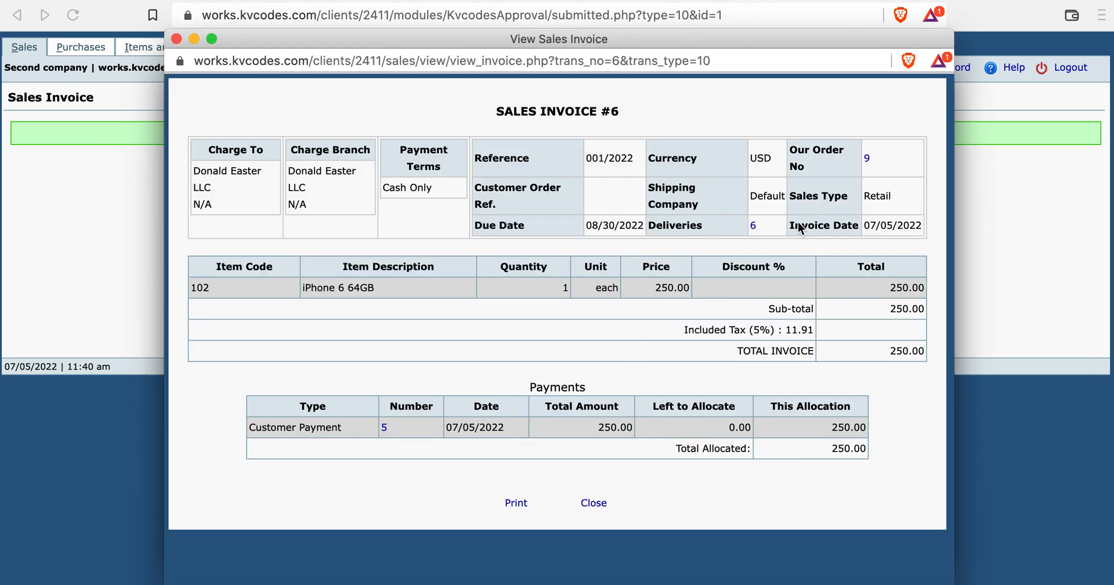
{"action": "left_click", "coordinate": [177, 39]}
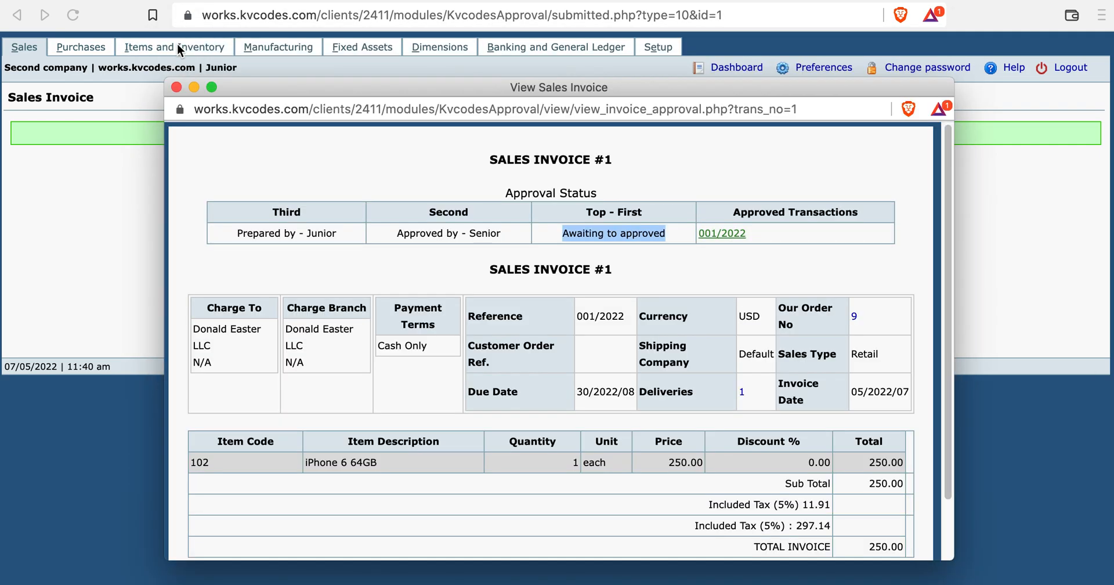
{"action": "left_click", "coordinate": [177, 87]}
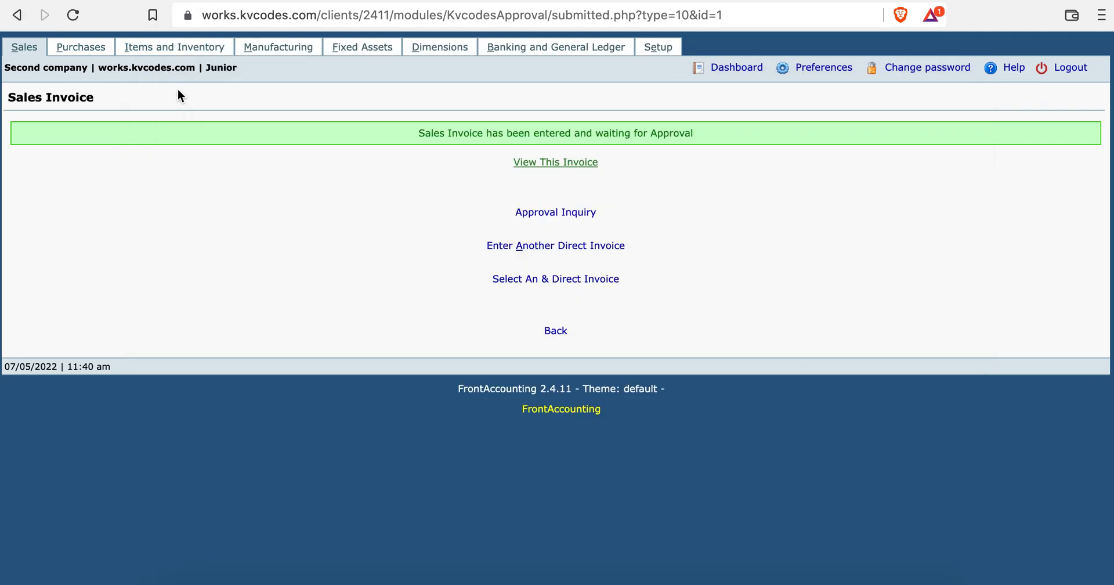
Open Junior's Approval Inquiry filtered to Sales Invoice, showing it Approved by Administrator.
{"action": "left_click", "coordinate": [658, 49]}
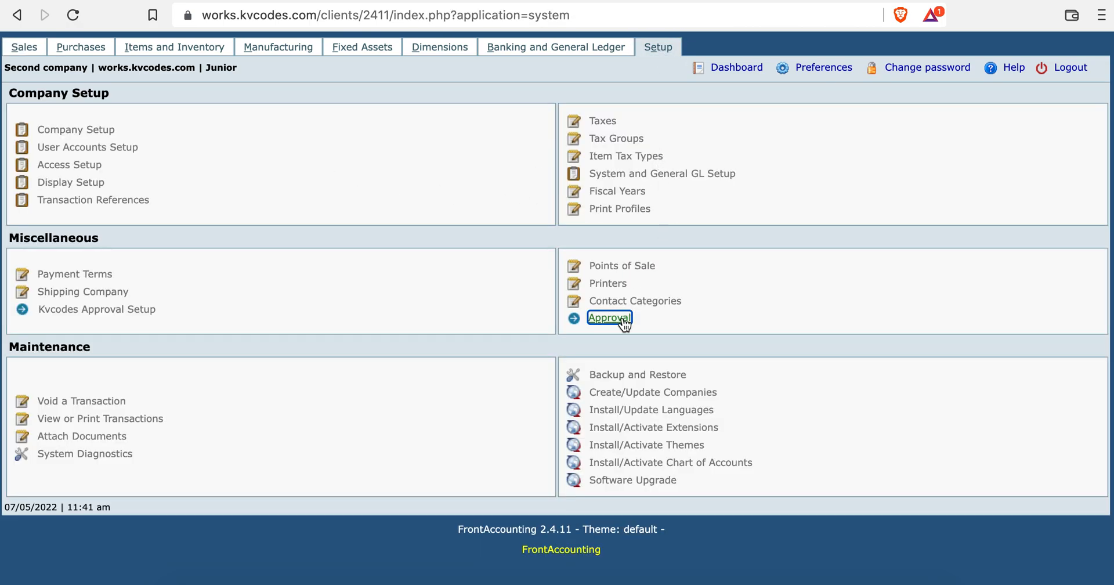
{"action": "left_click", "coordinate": [609, 318]}
{"action": "left_click", "coordinate": [568, 135]}
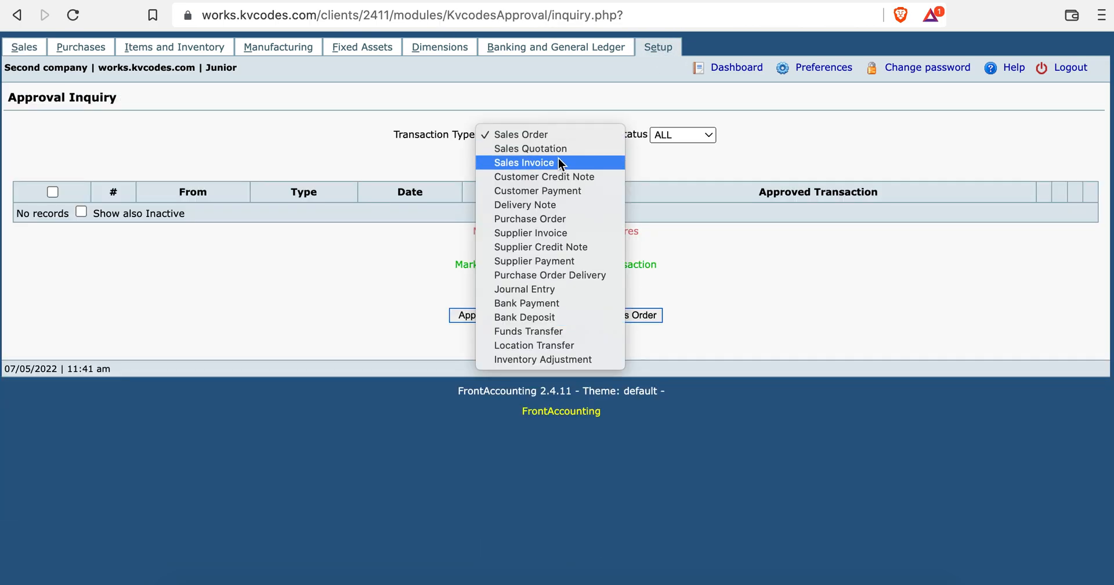
{"action": "left_click", "coordinate": [555, 165]}
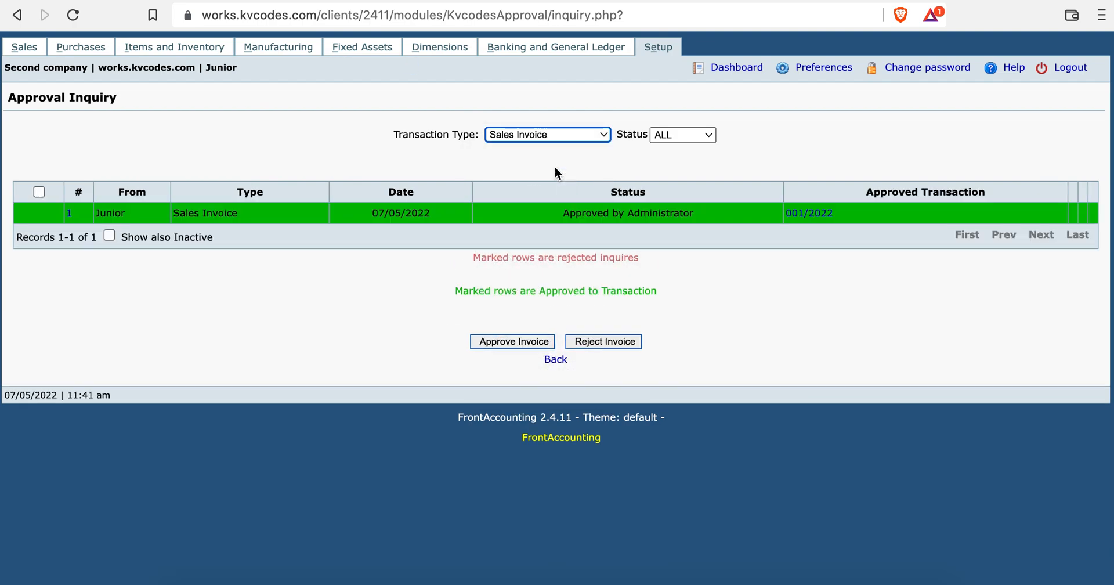
View approved transaction 001/2022, then keep Sales Invoice as the selected transaction type.
{"action": "left_click", "coordinate": [822, 219]}
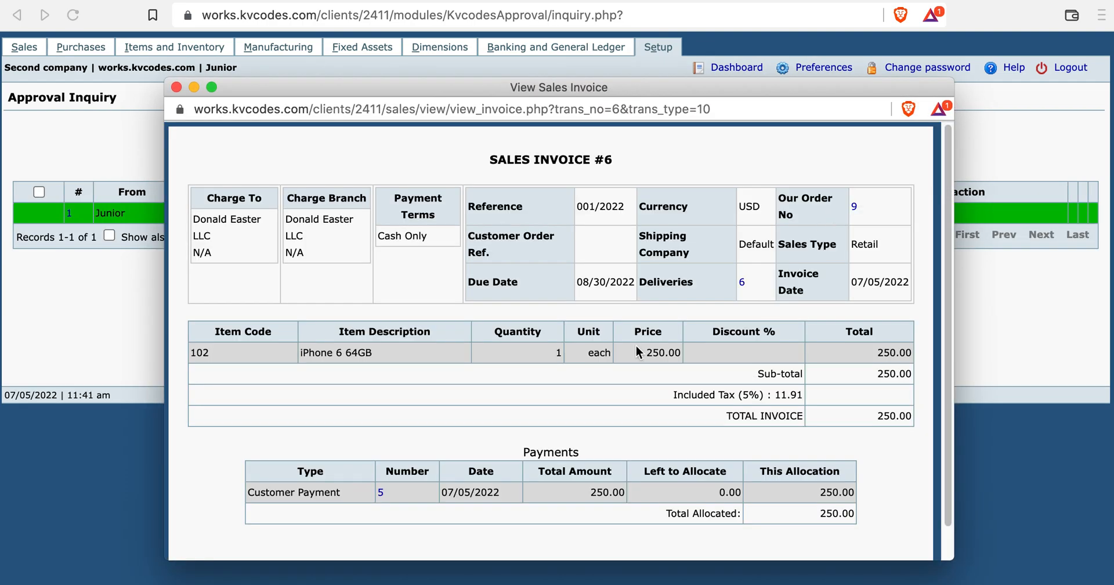
{"action": "left_click", "coordinate": [177, 87]}
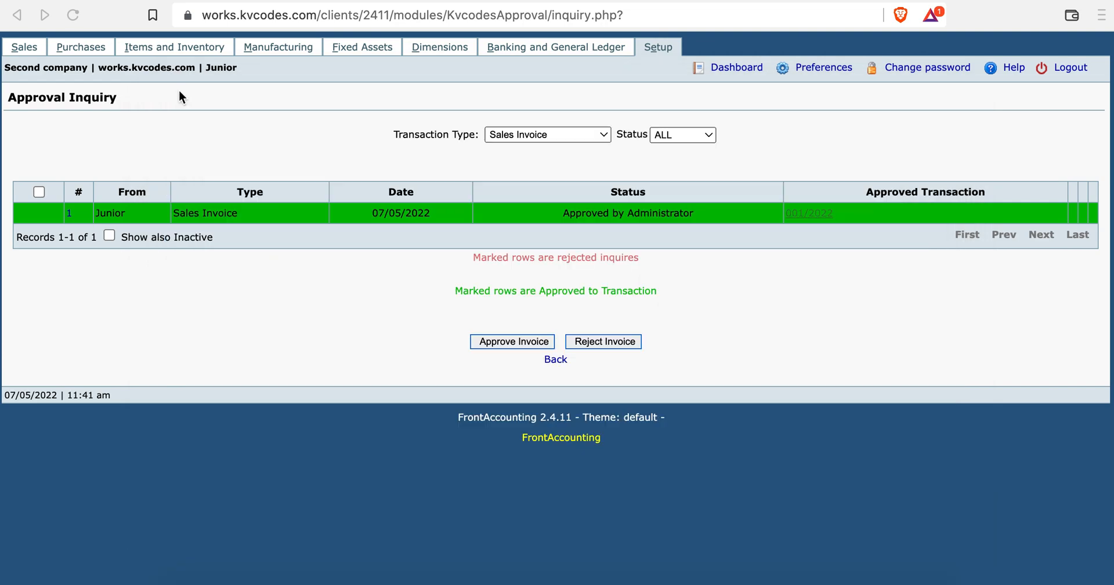
{"action": "left_click", "coordinate": [537, 134]}
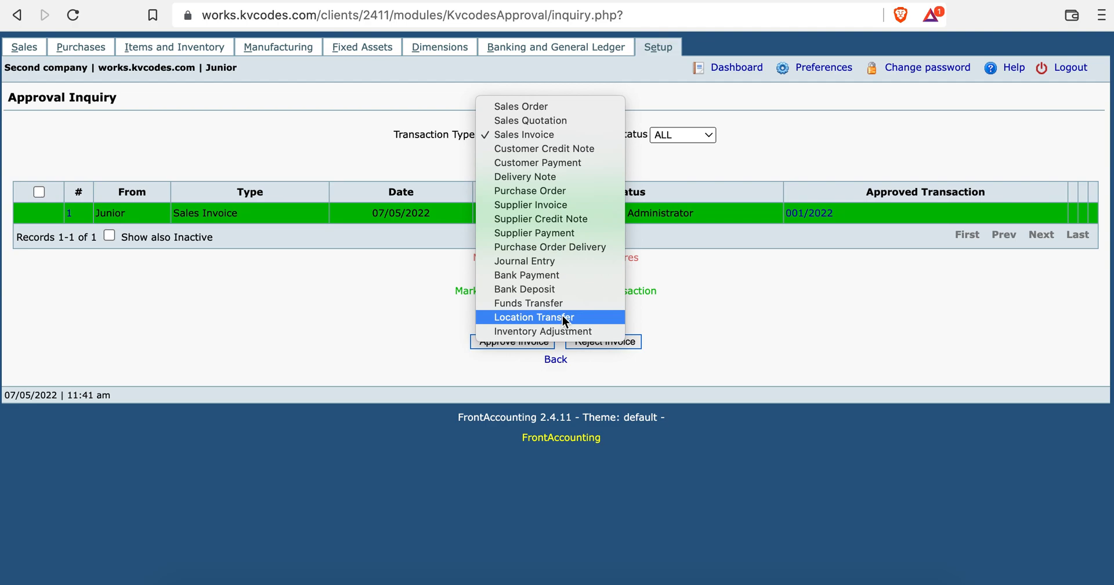
{"action": "left_click", "coordinate": [744, 312]}
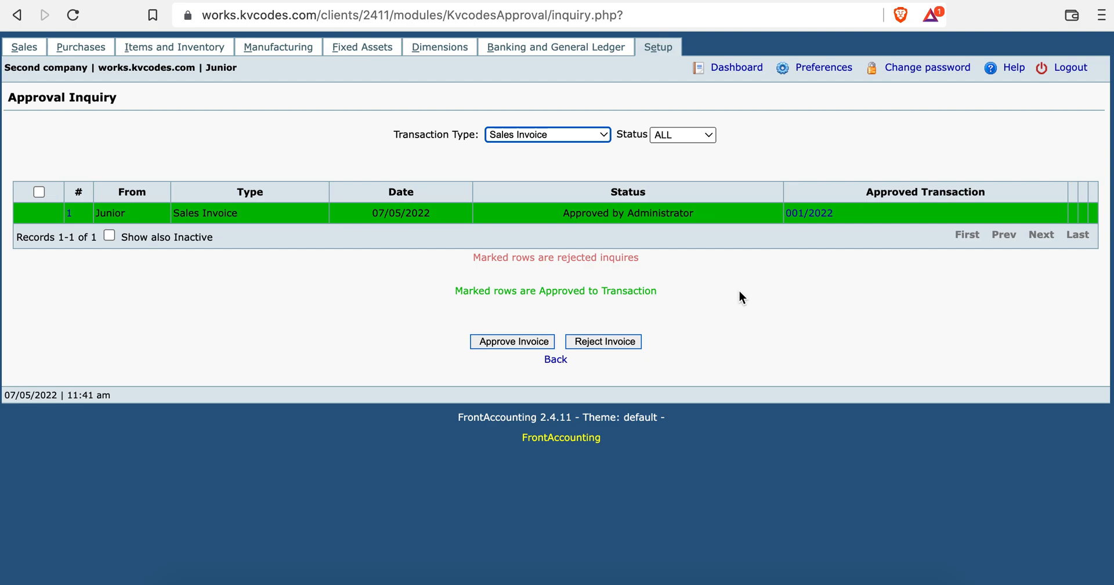
Move between the Sales and Setup menus, ending on the Setup module menu with Approval entries.
{"action": "left_click", "coordinate": [659, 48]}
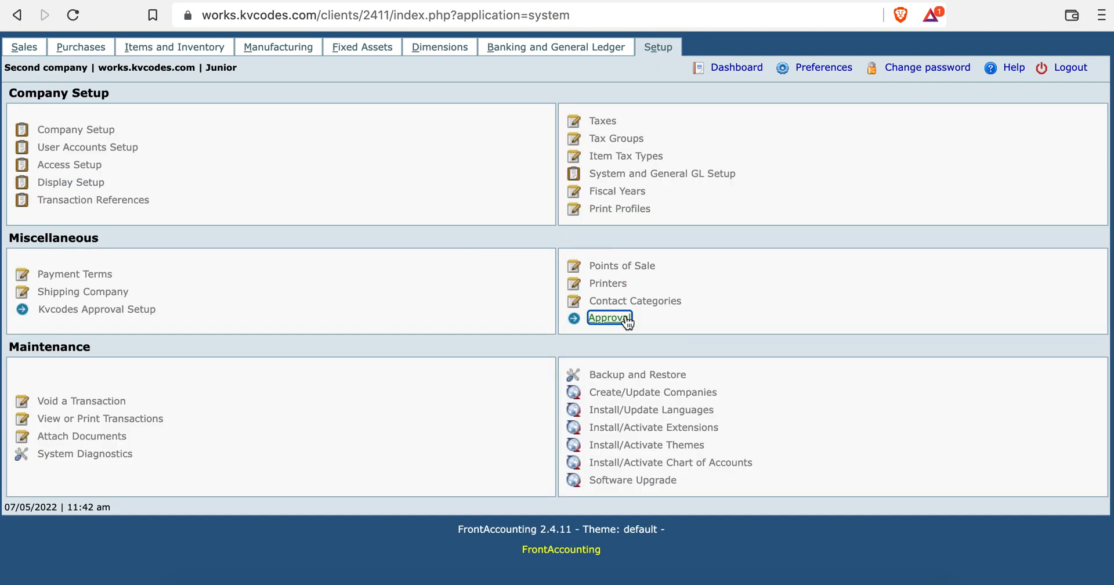
{"action": "left_click", "coordinate": [5, 49]}
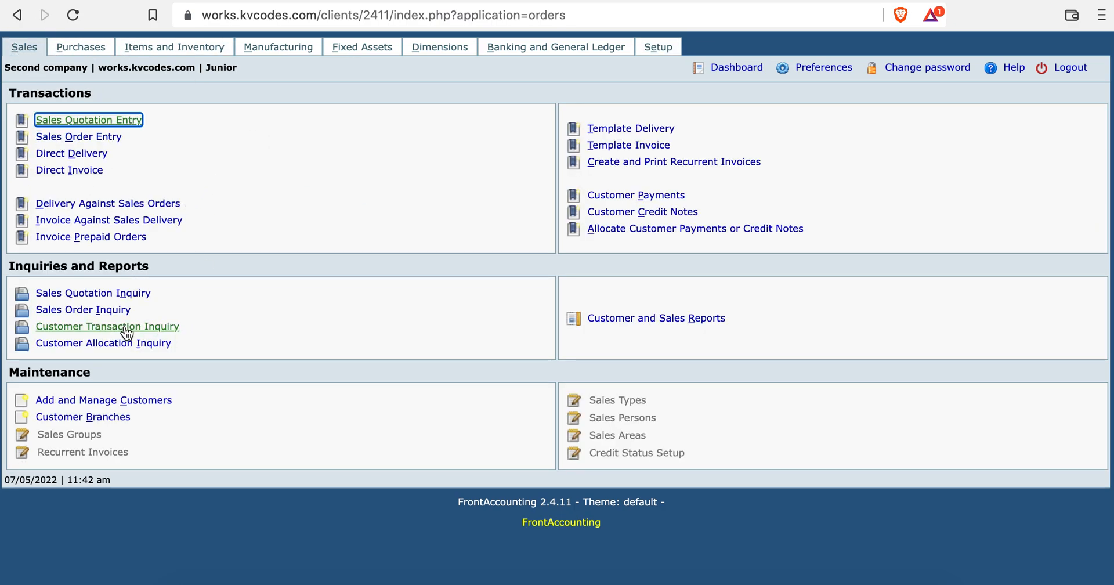
{"action": "left_click", "coordinate": [16, 22]}
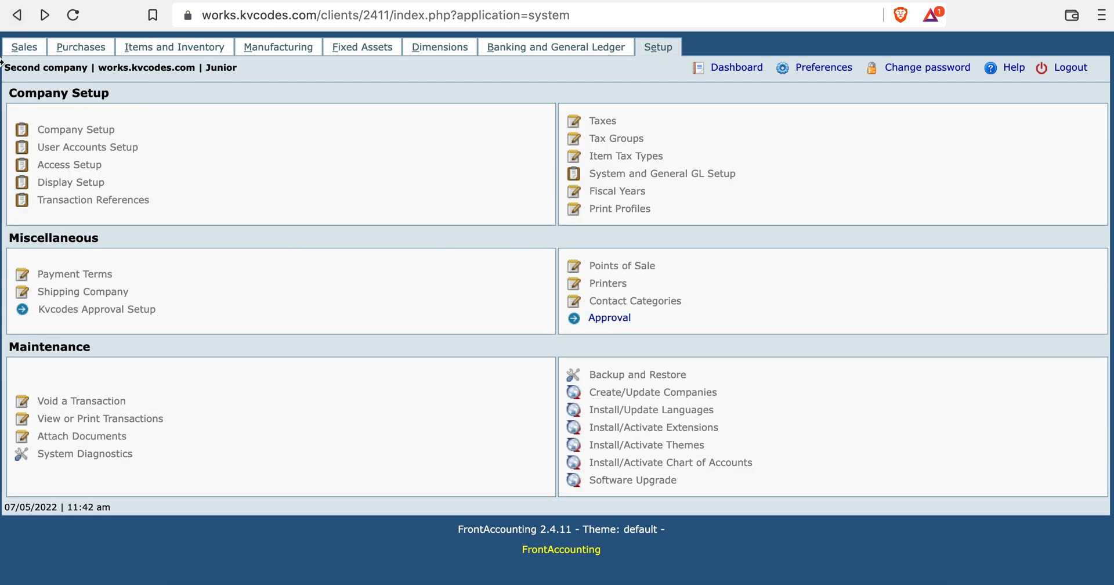
{"action": "left_click", "coordinate": [24, 47]}
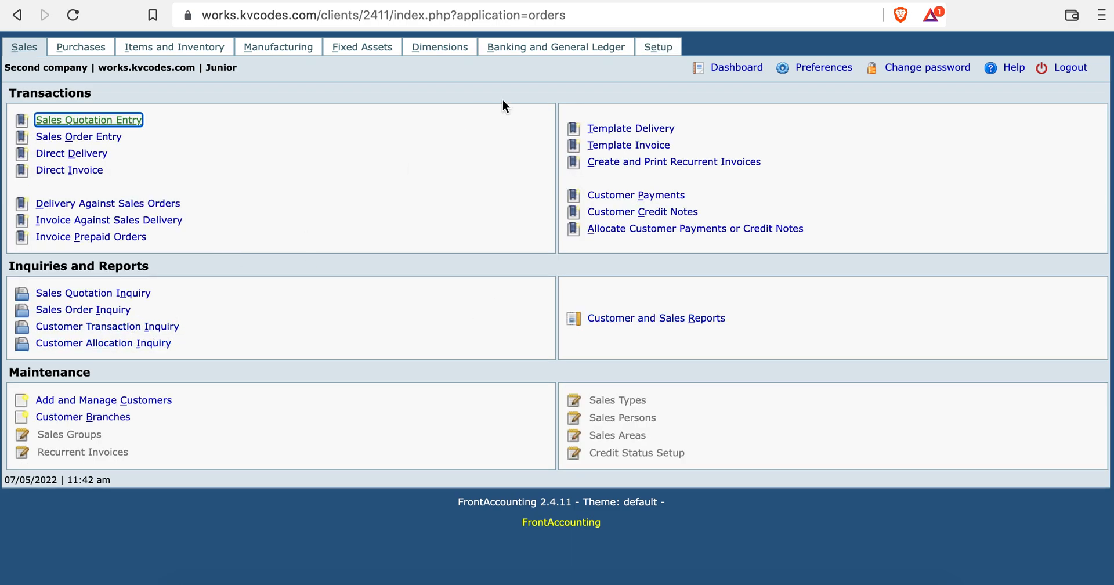
{"action": "left_click", "coordinate": [655, 51]}
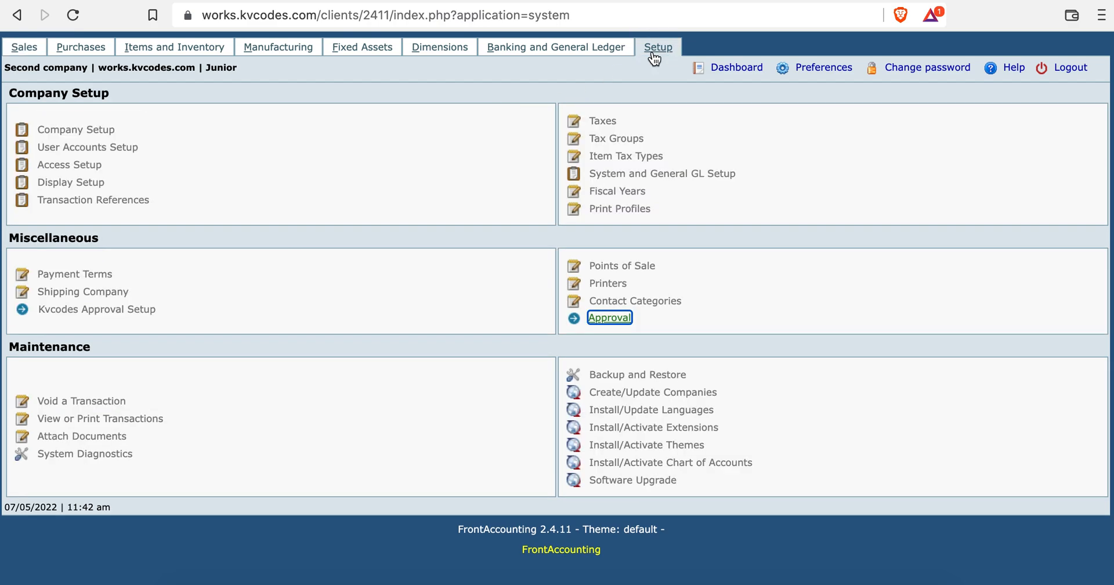